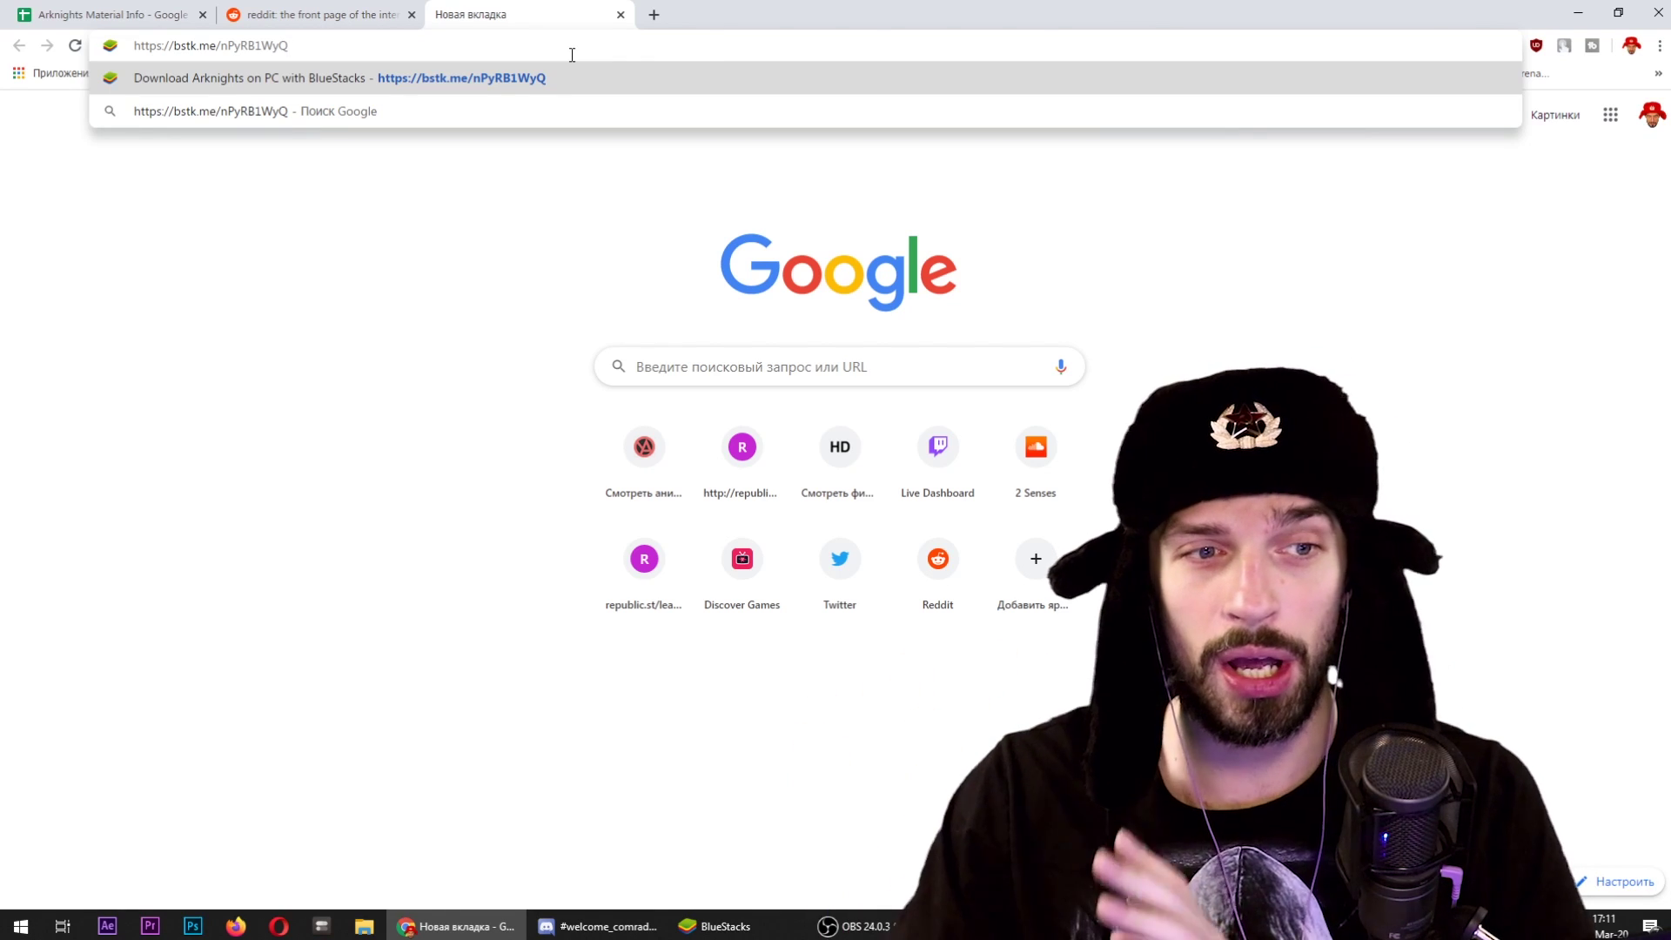
# Open bstk.me/nPyRB1WyQ, download the BlueStacks installer for Arknights, and run it.
pyautogui.press('Return')
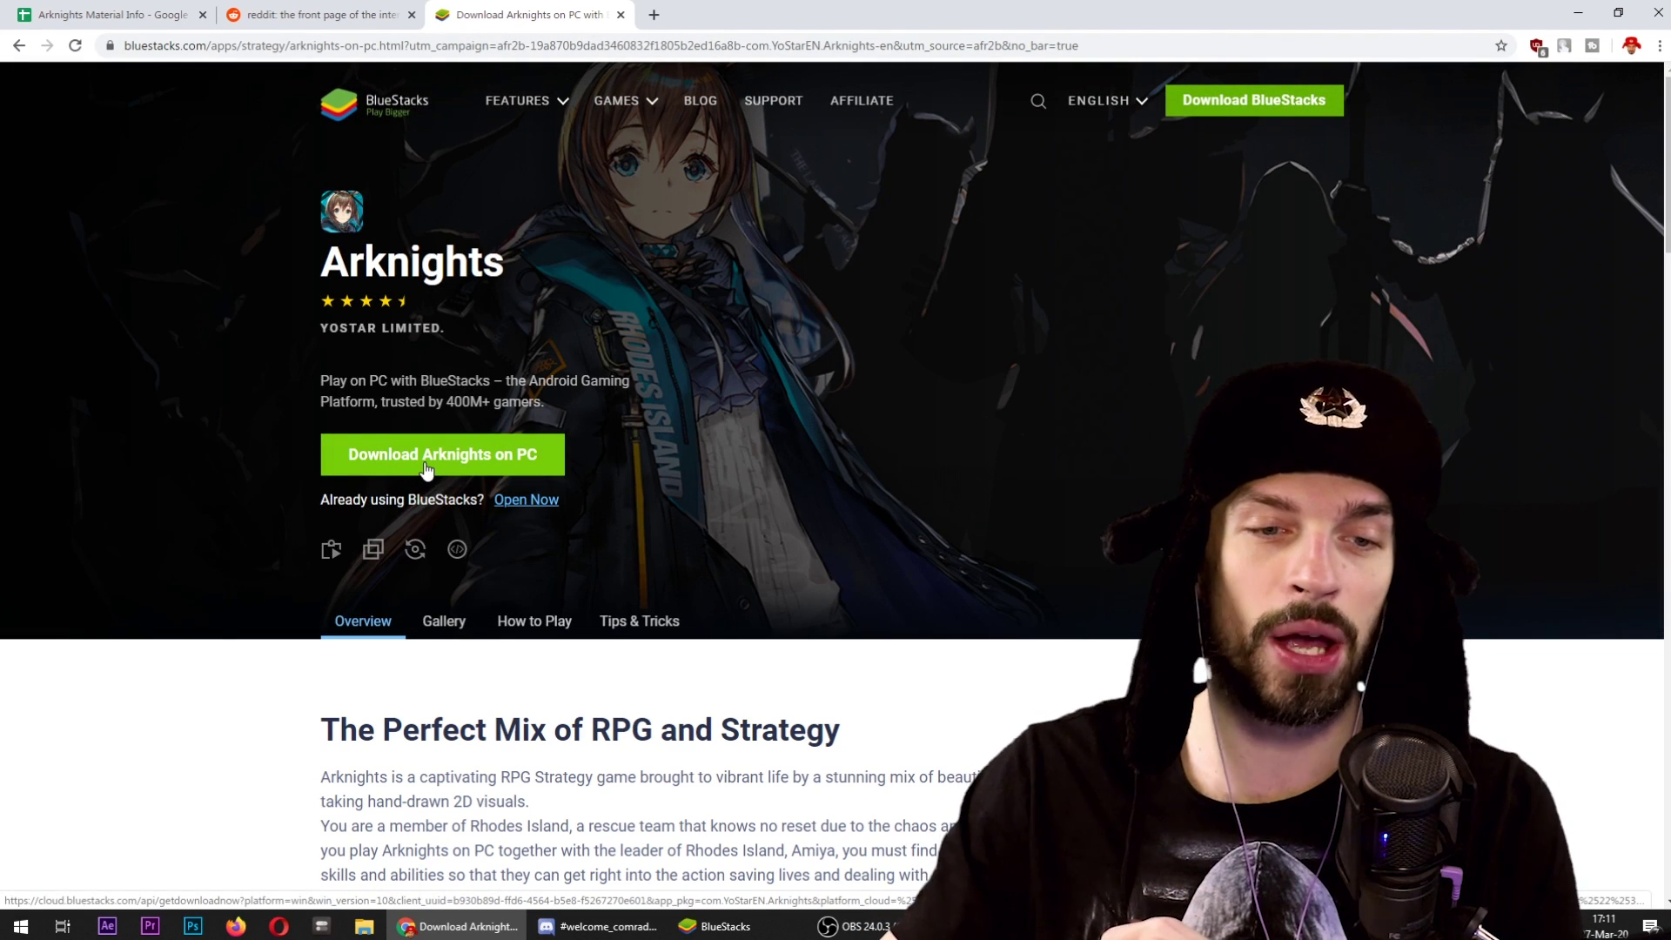
pyautogui.click(426, 470)
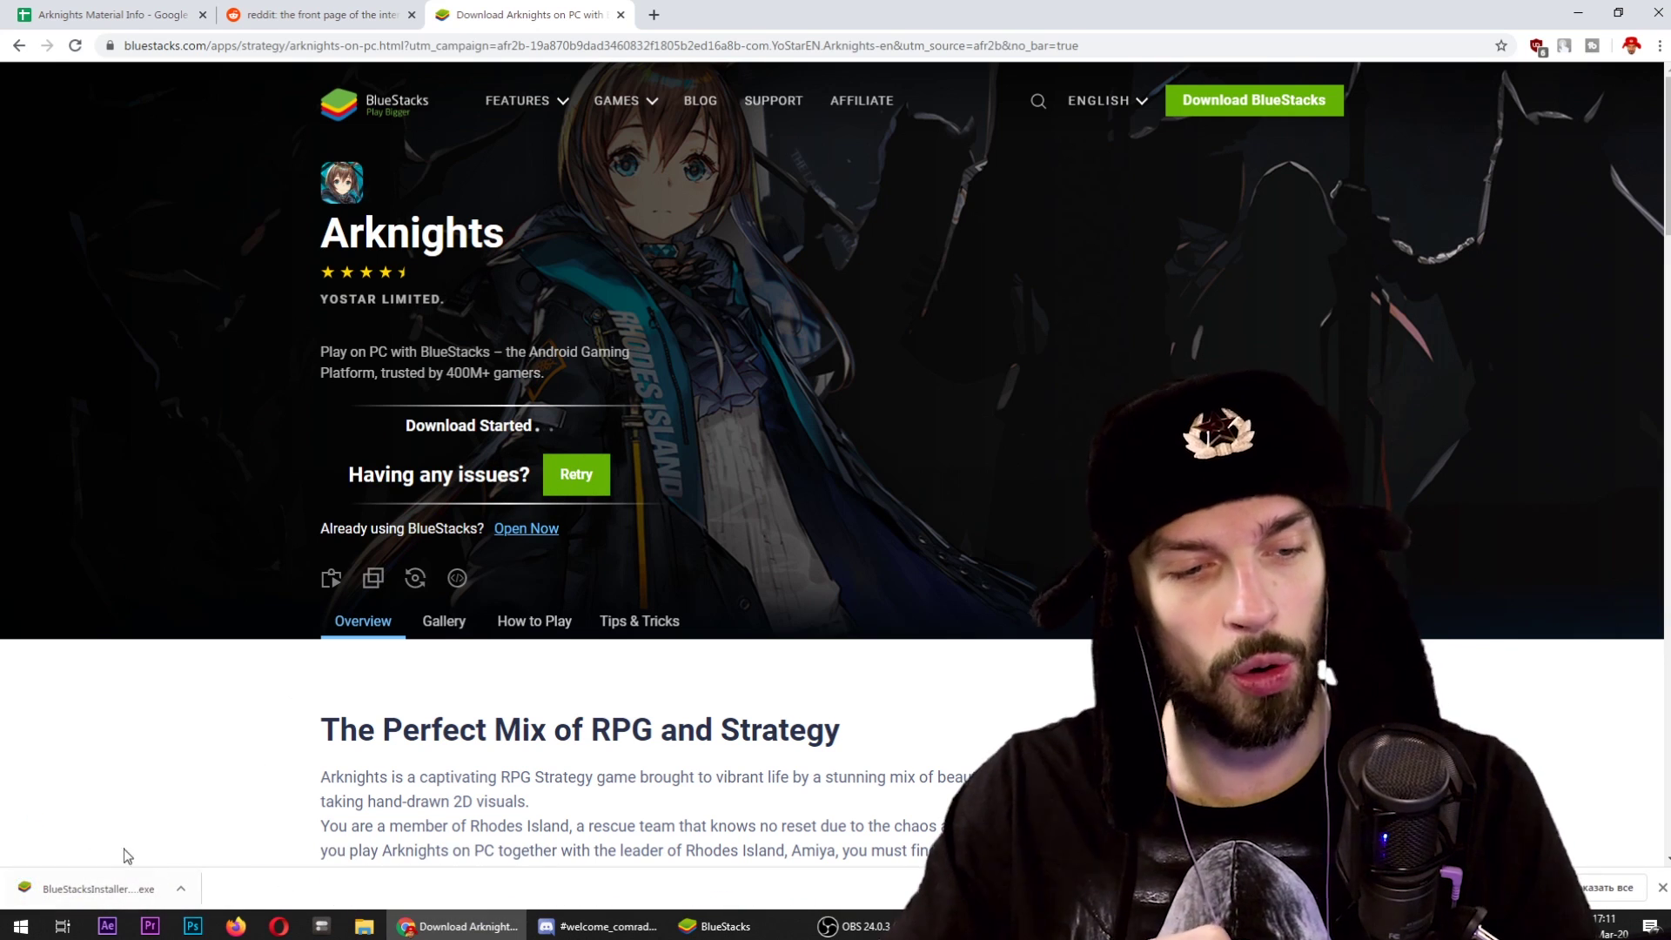
pyautogui.click(91, 888)
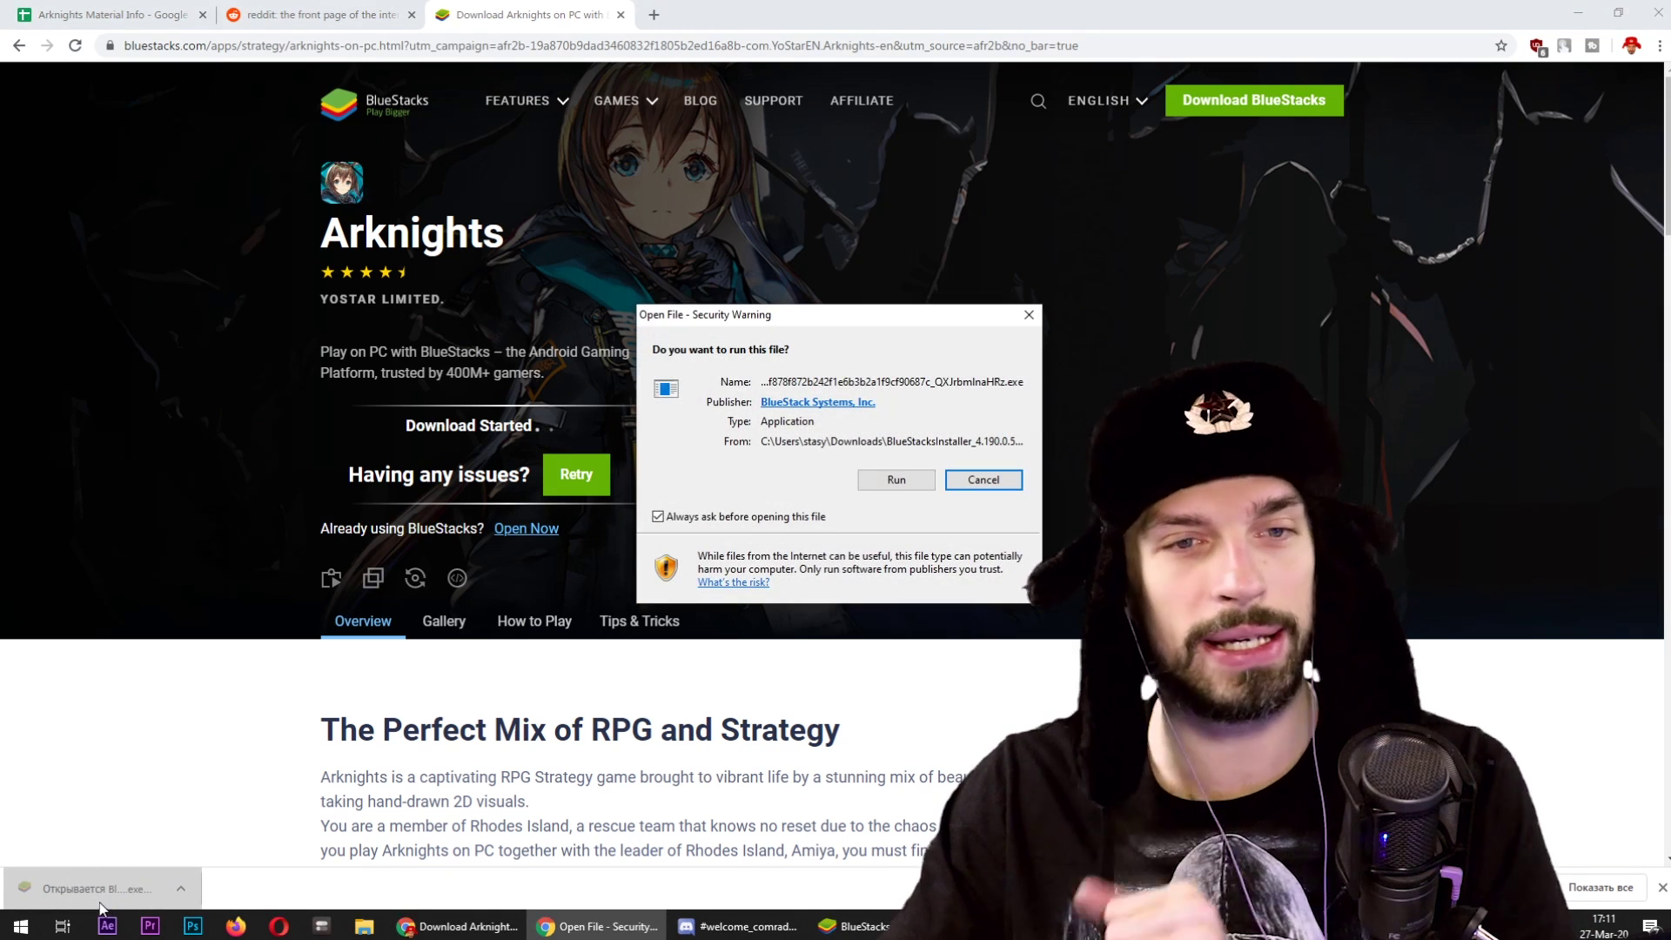
pyautogui.click(898, 481)
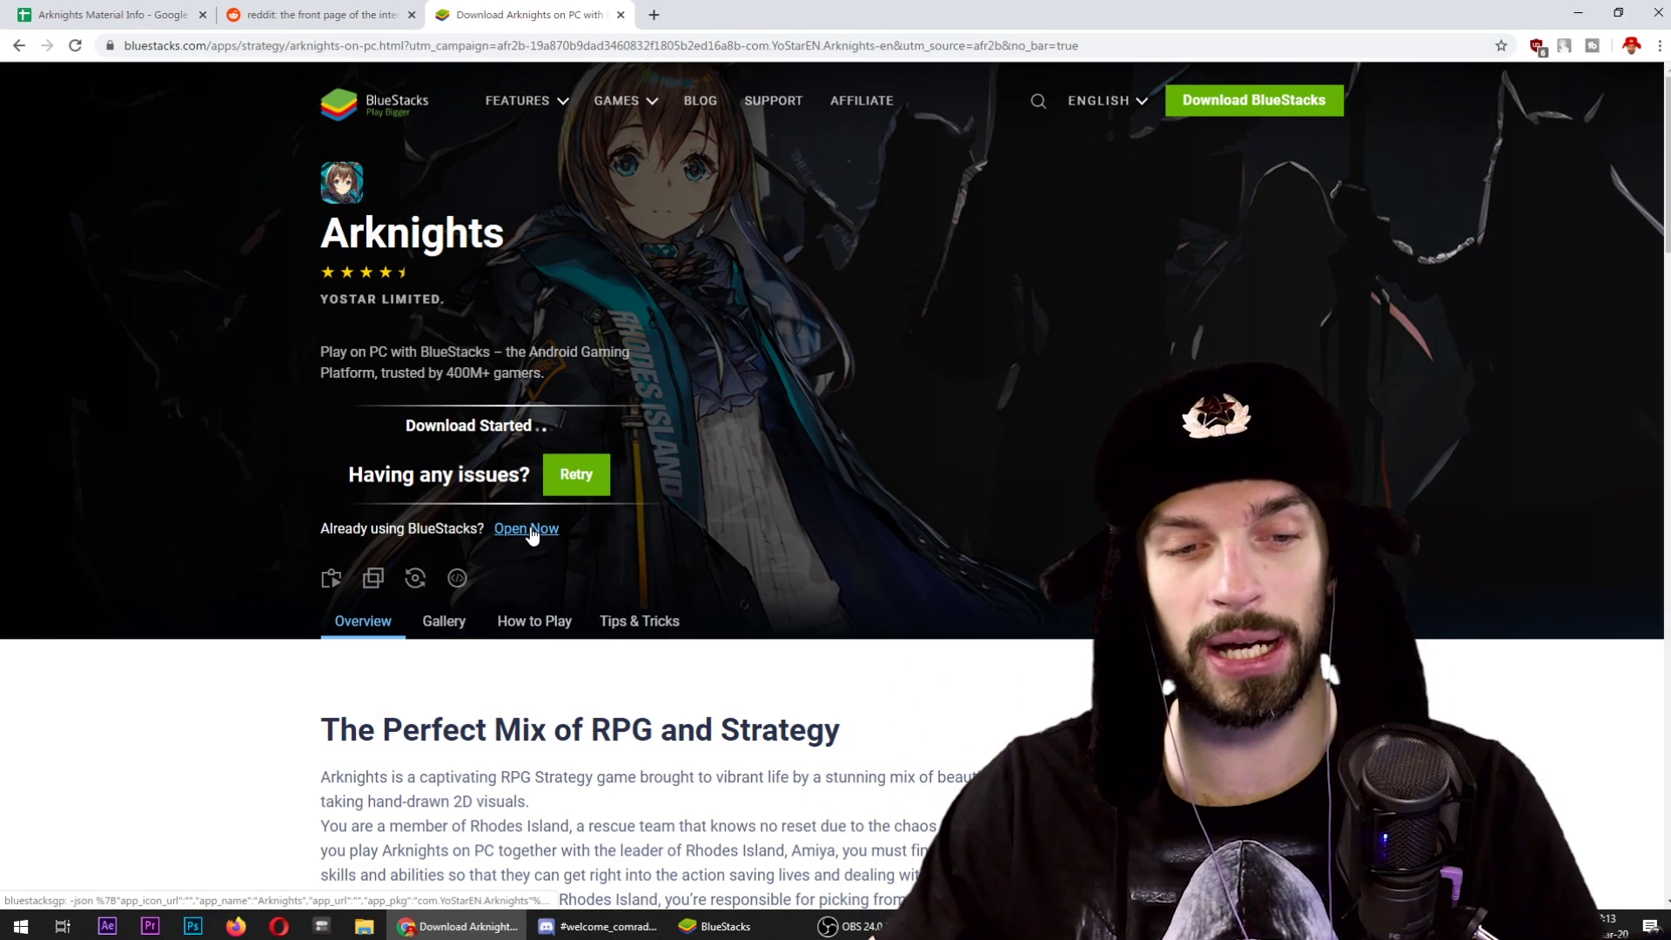
# Switch to BlueStacks through the page's Open Now link, and launch Arknights from the installed apps on its home screen.
pyautogui.click(526, 529)
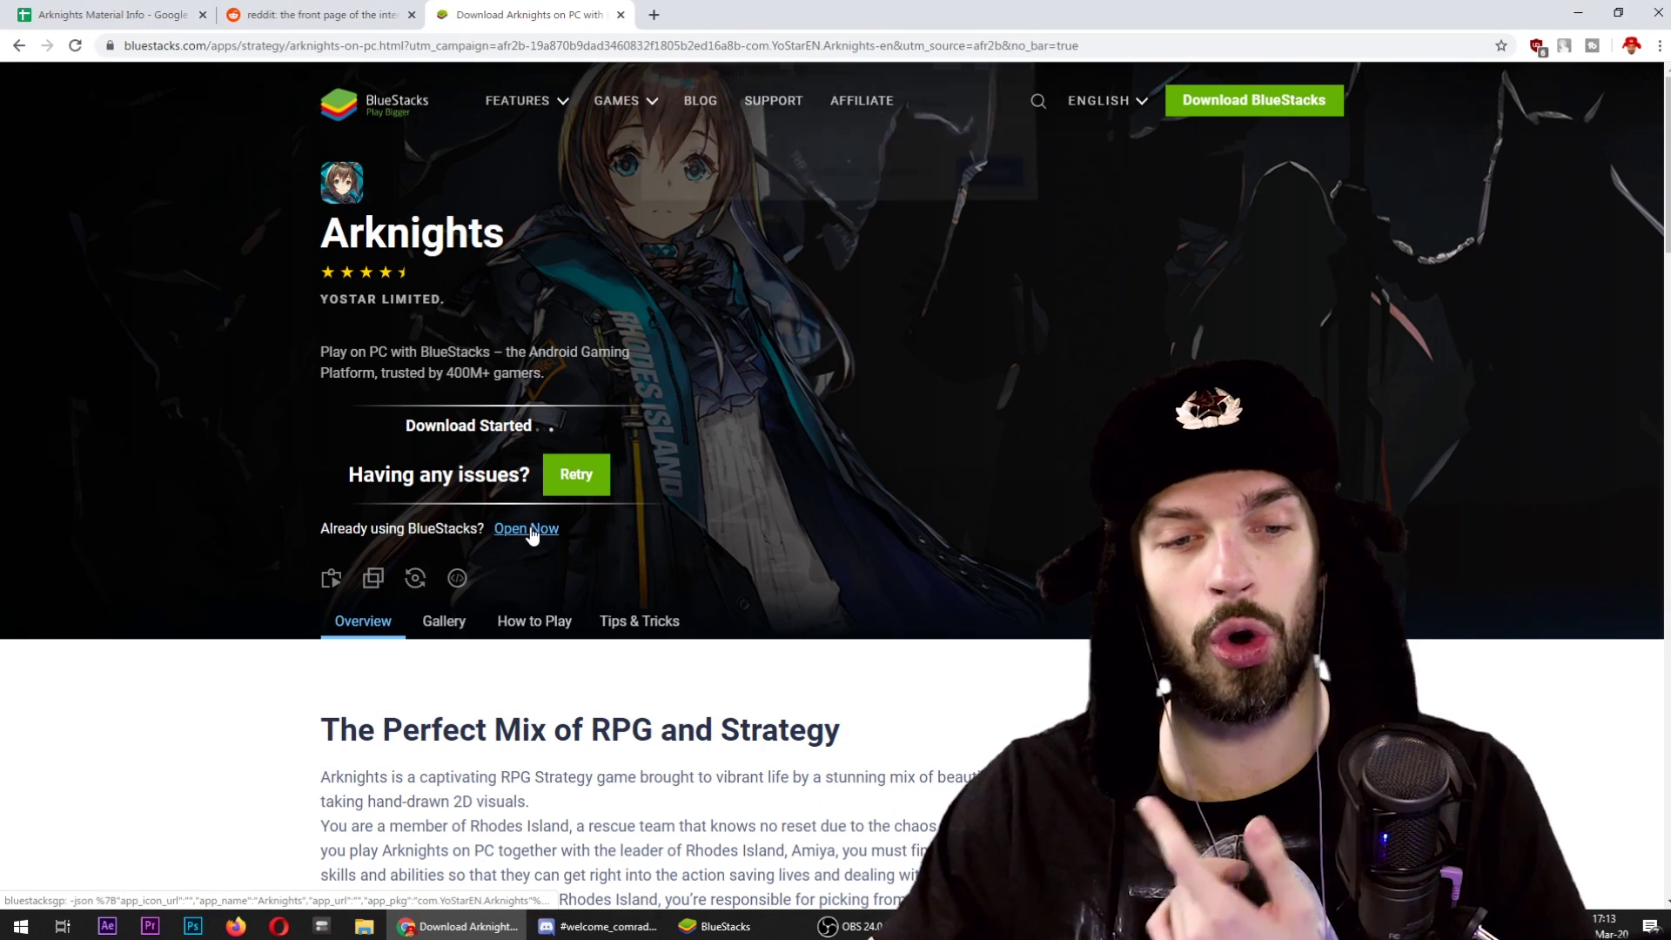
pyautogui.click(814, 185)
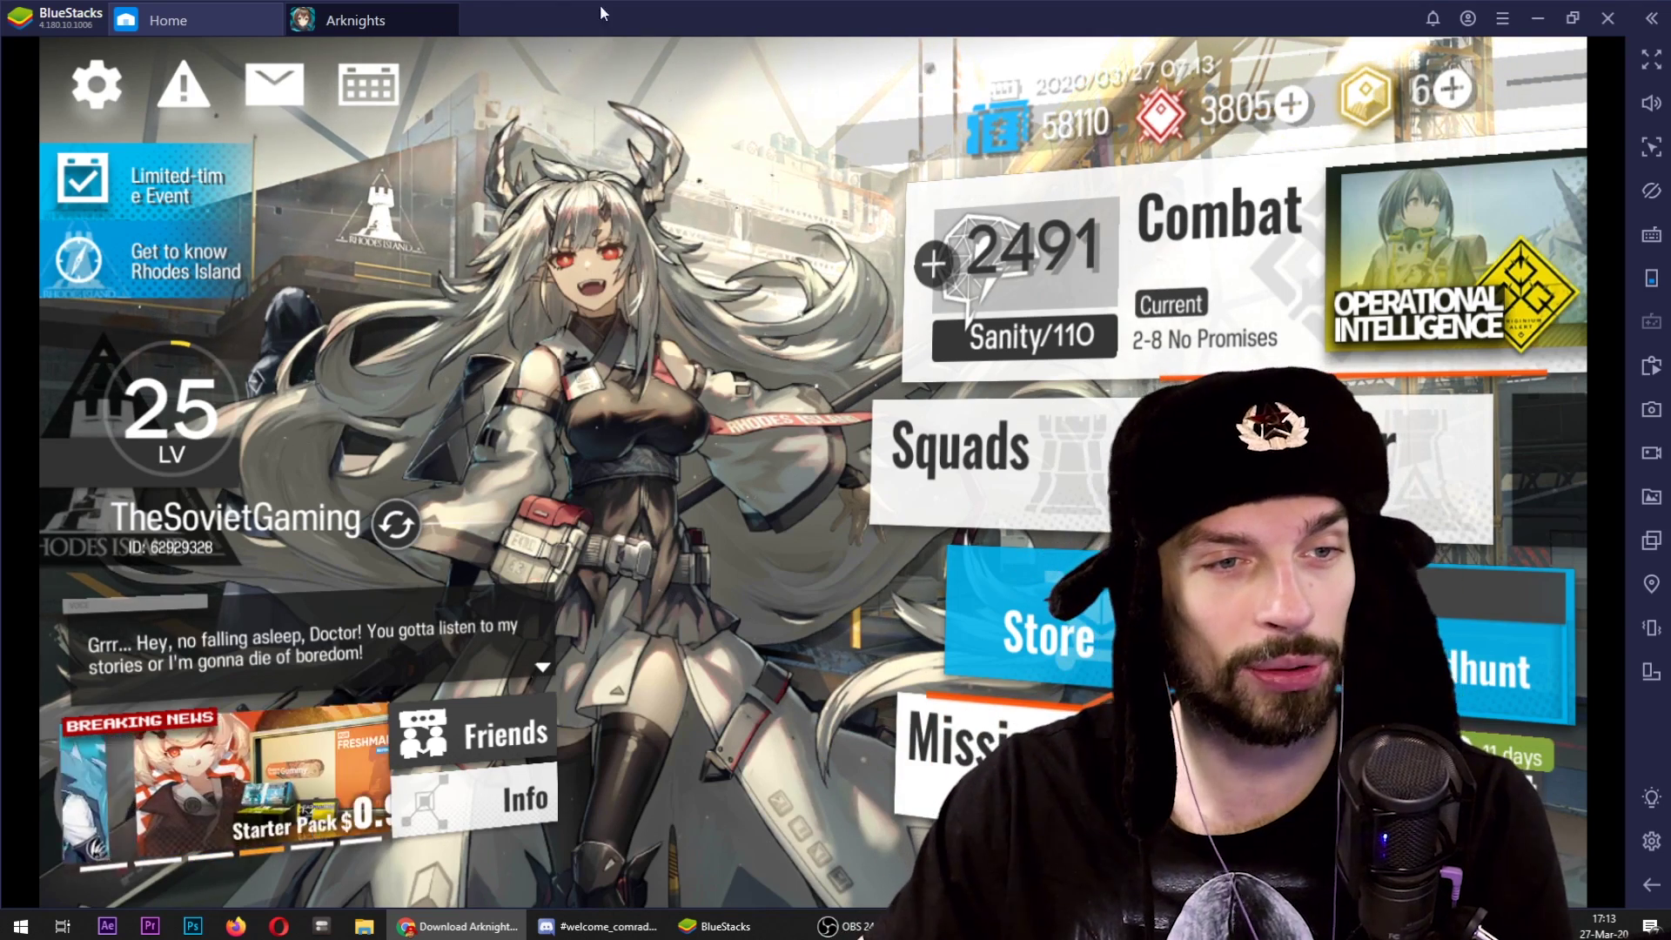
pyautogui.click(168, 20)
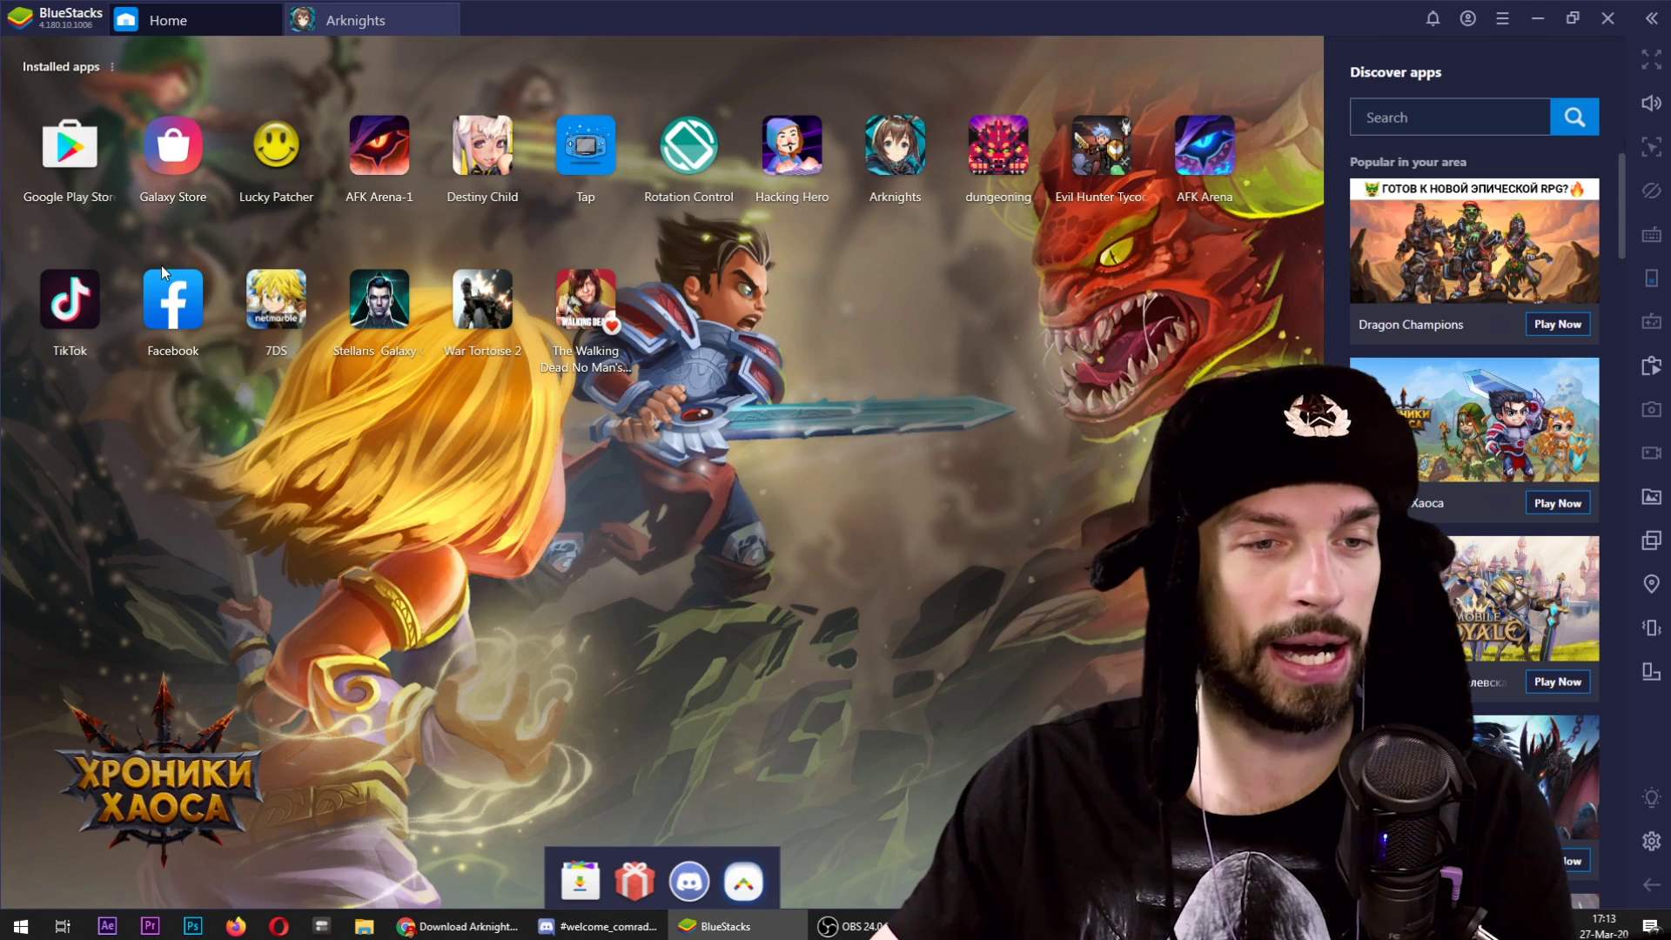
pyautogui.click(881, 141)
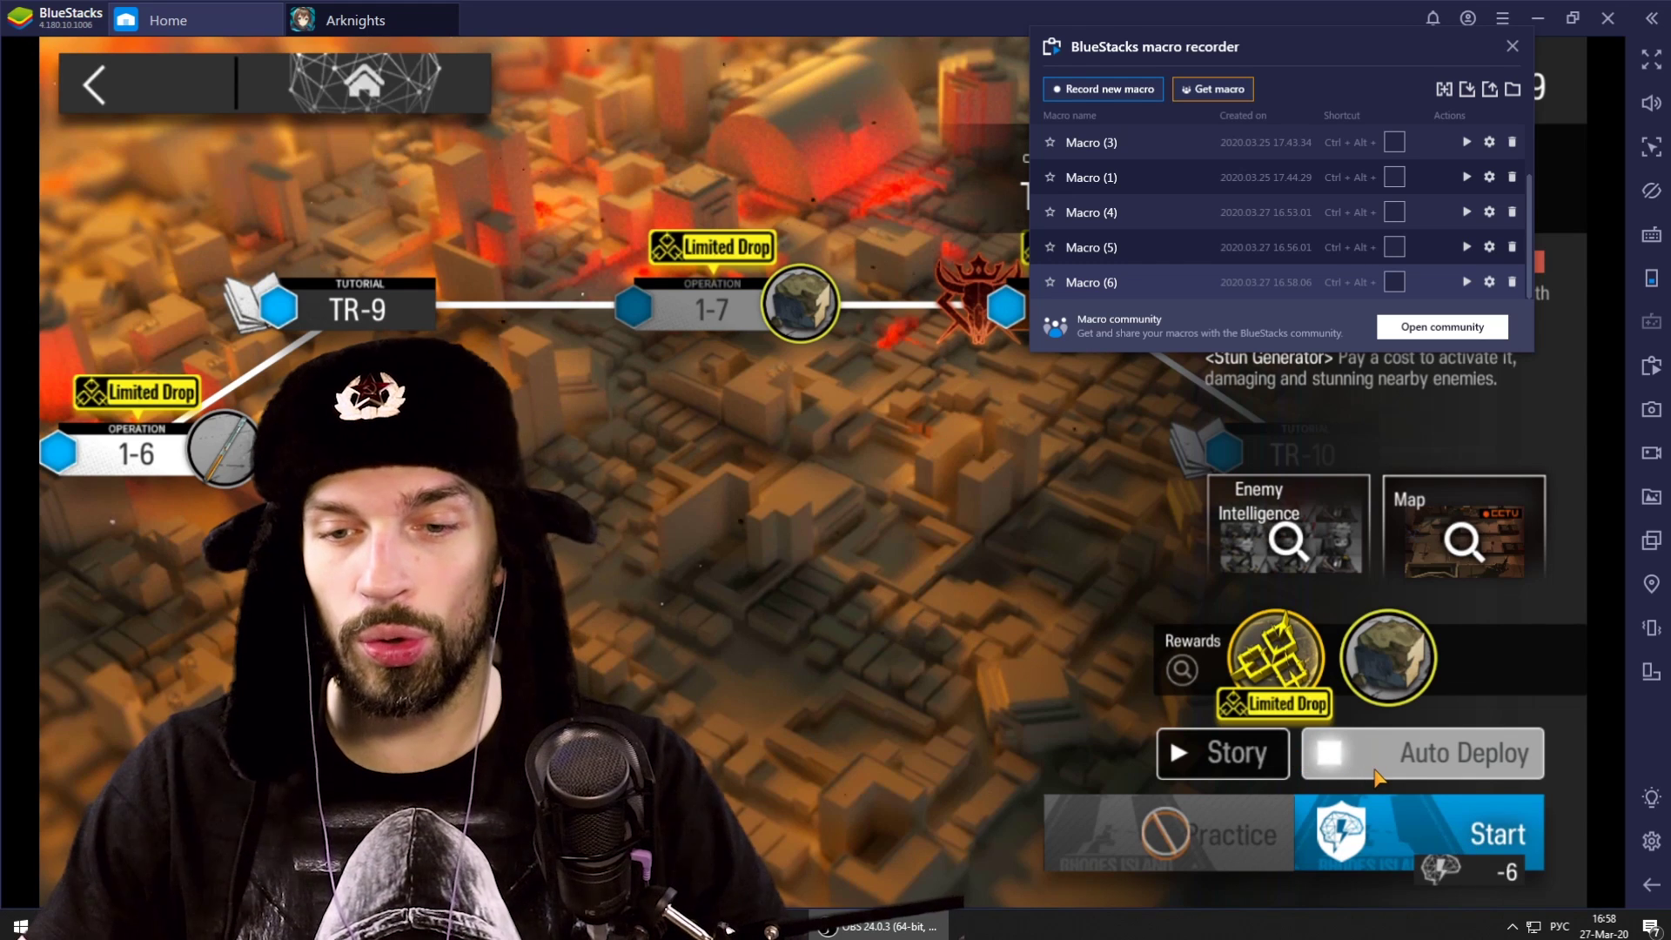
# Record a macro that plays operation 1-7 from start through the results screens, and save it as Autostage ARknights.
pyautogui.click(1128, 87)
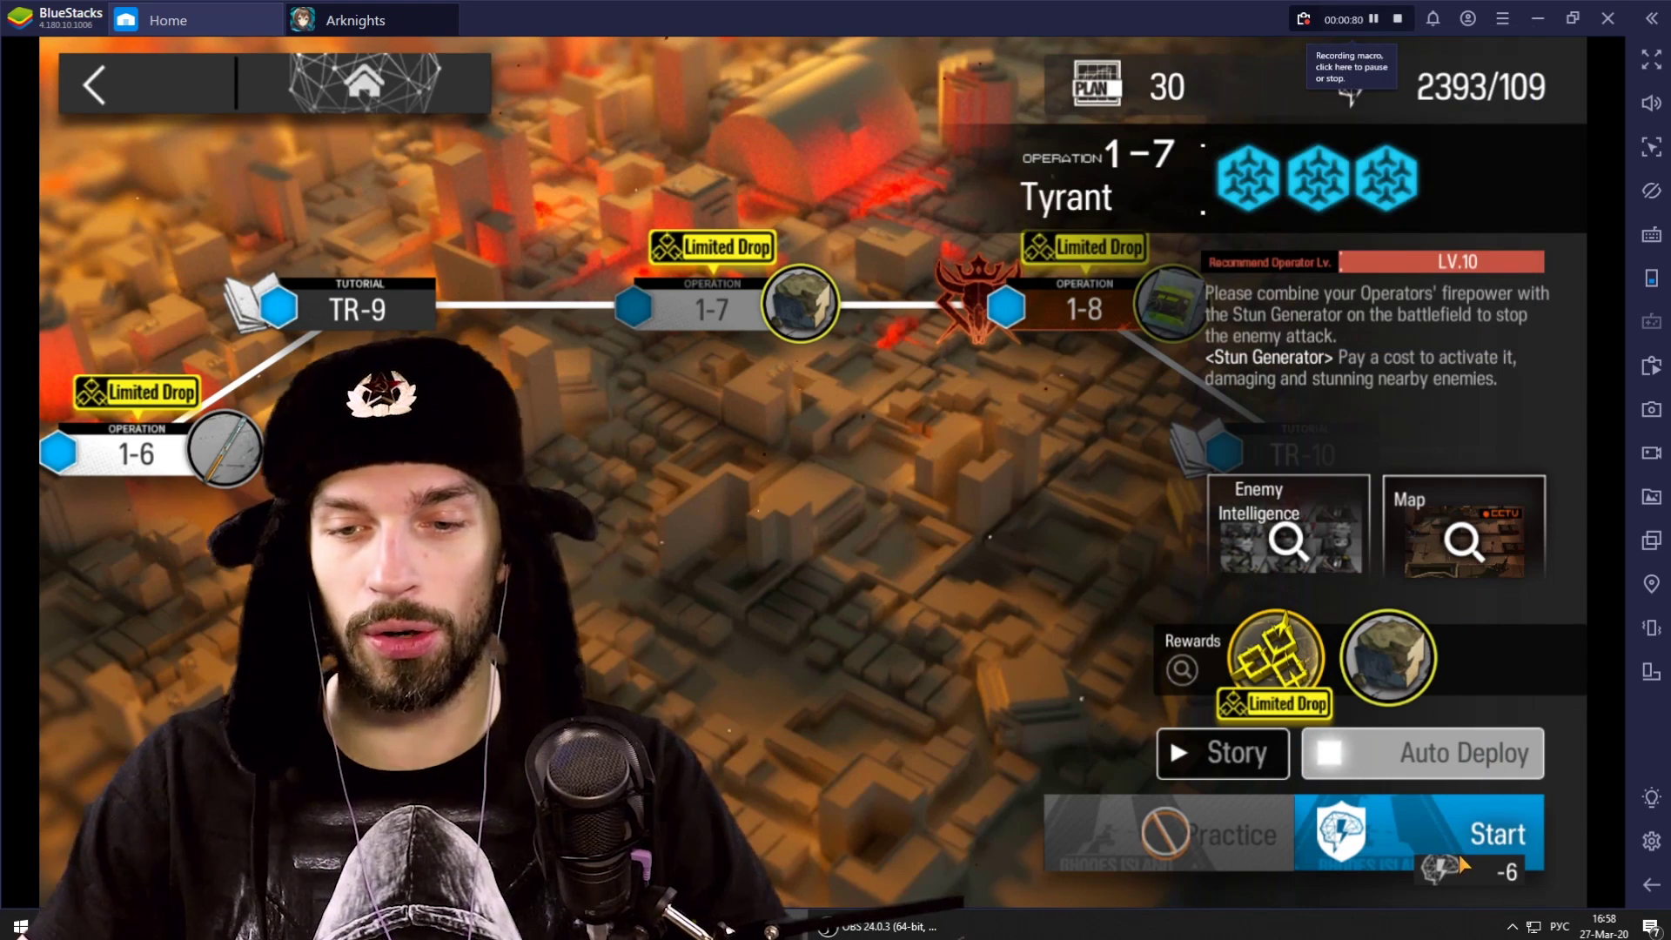
pyautogui.click(1462, 865)
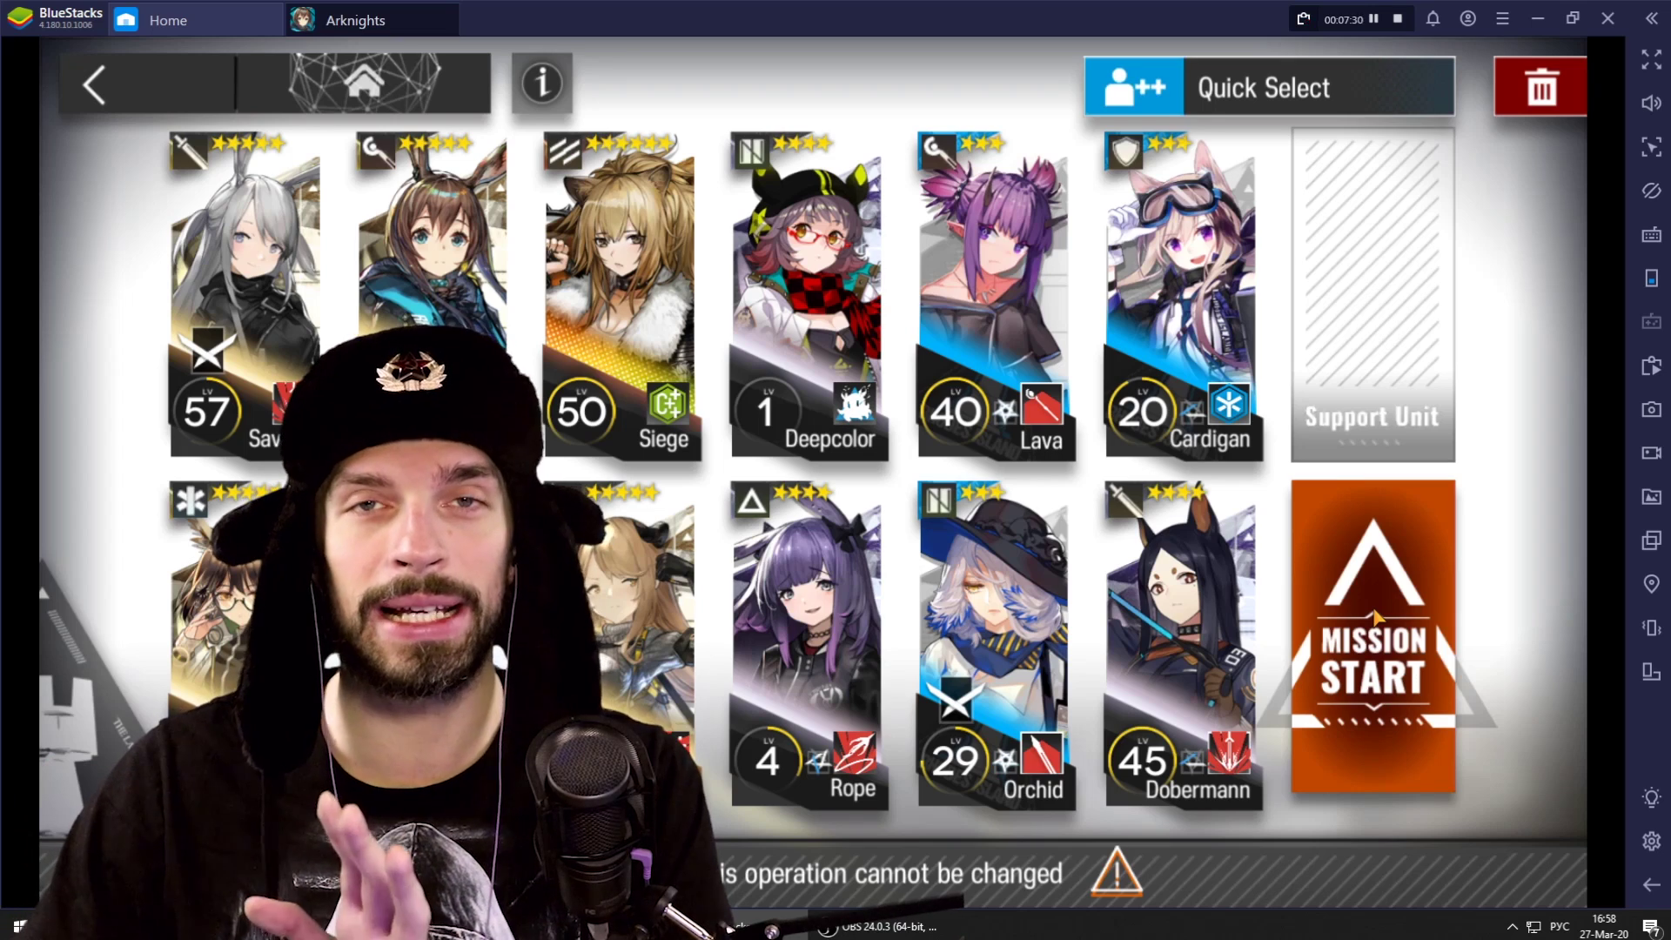
pyautogui.click(1375, 616)
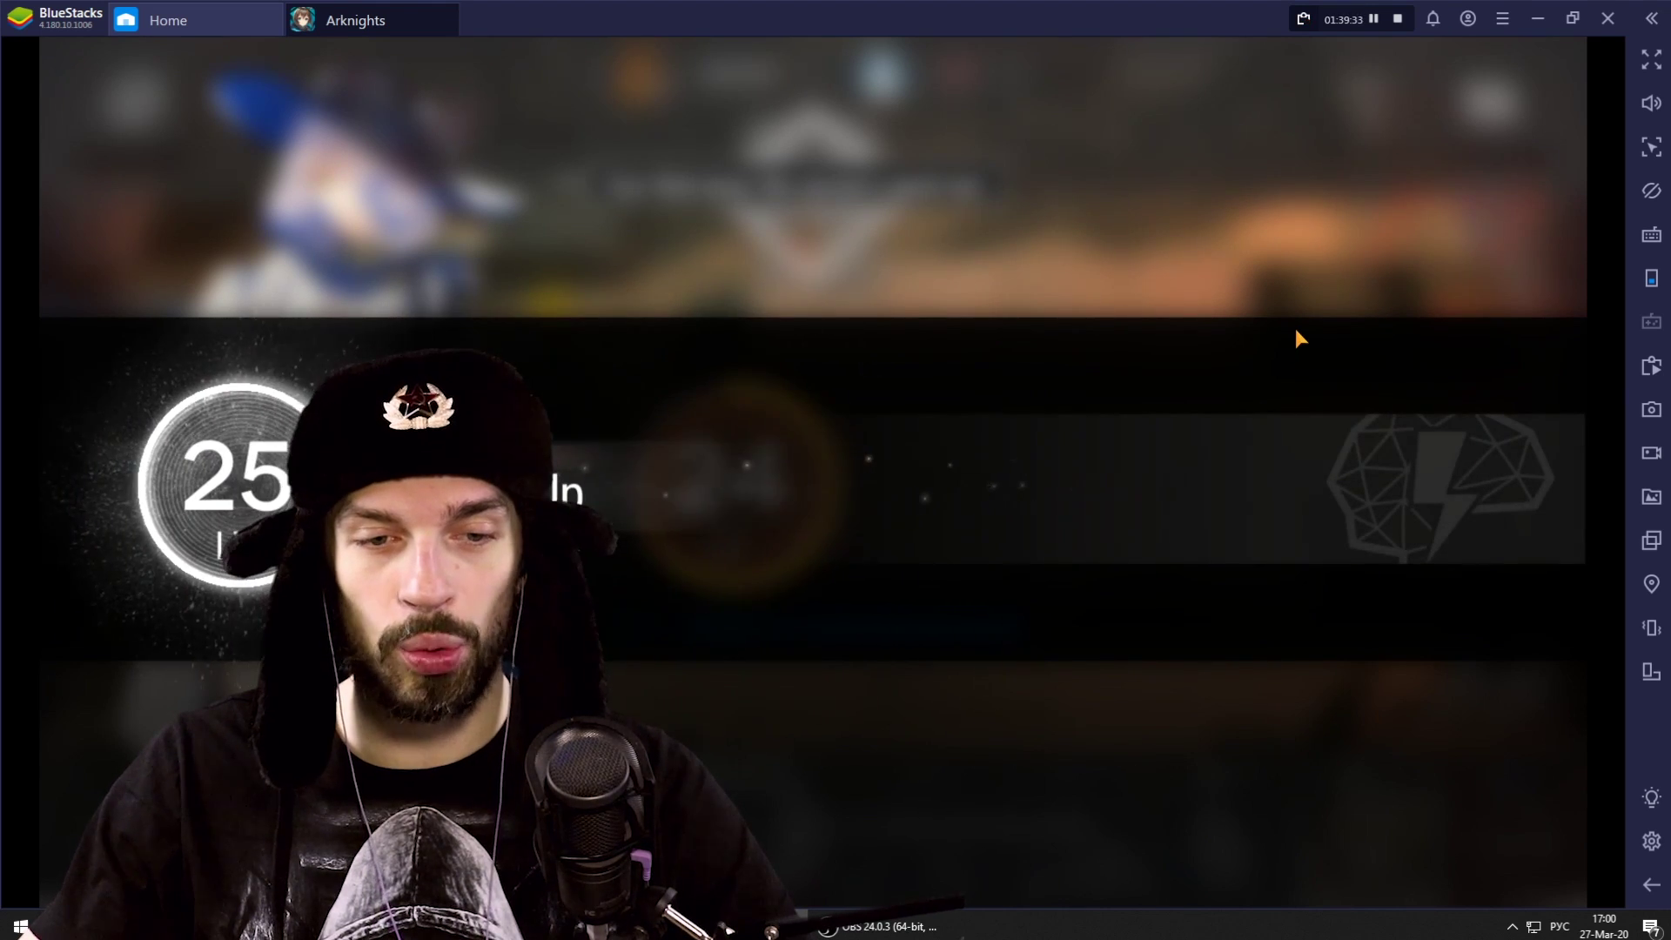
pyautogui.click(1455, 152)
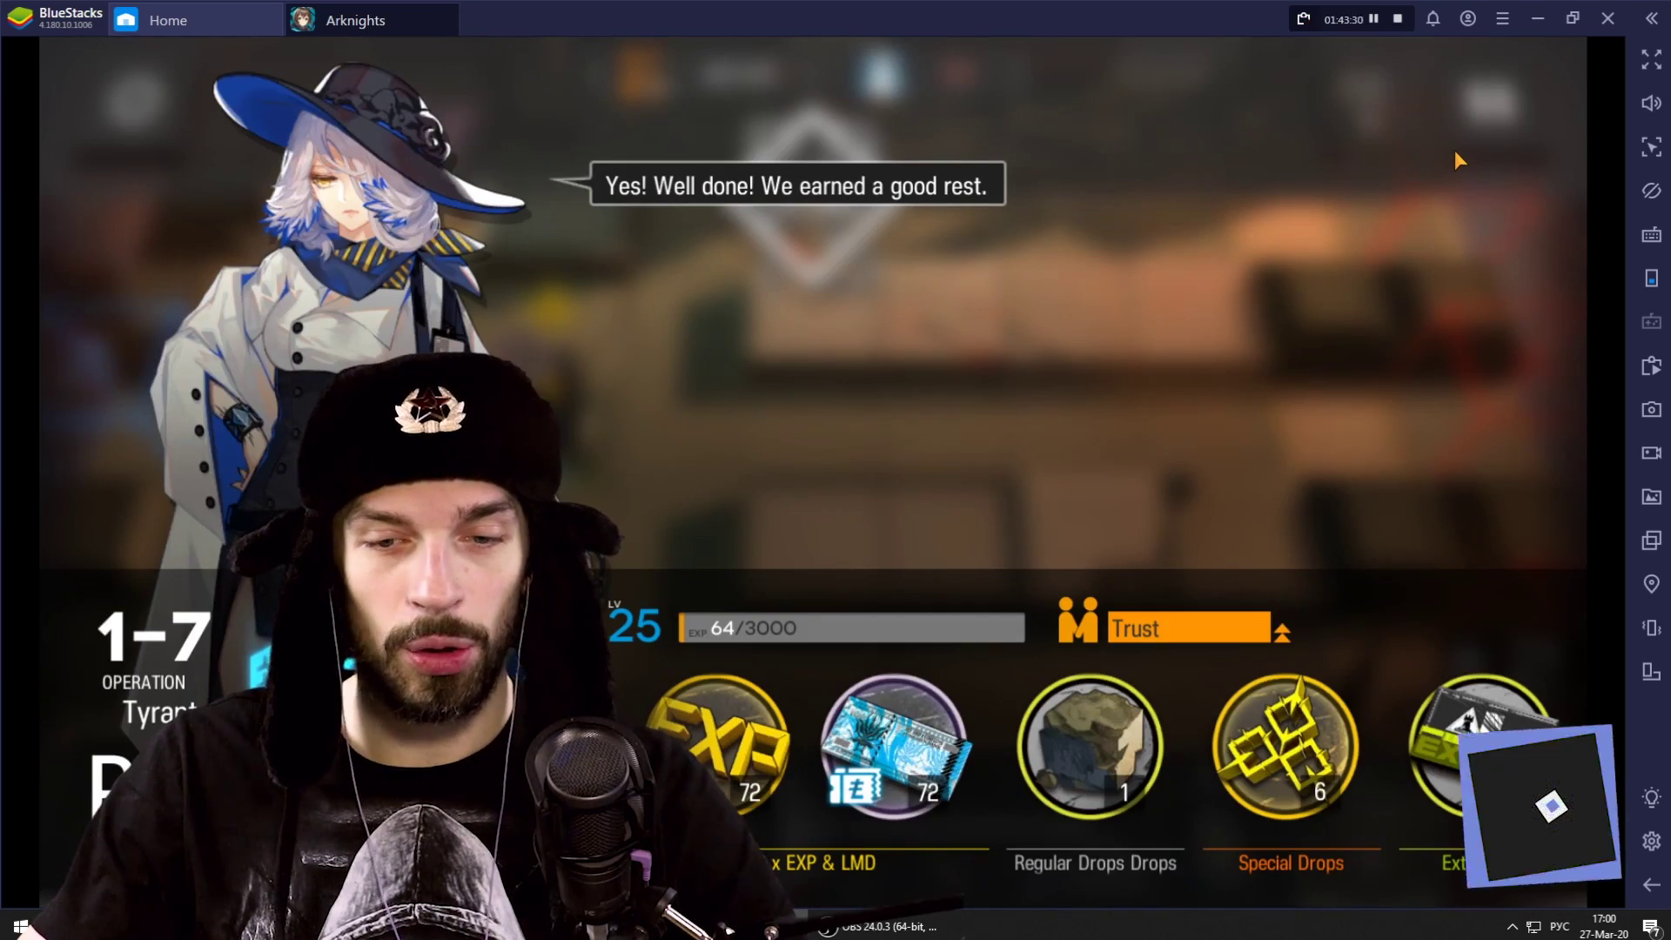
pyautogui.click(1454, 153)
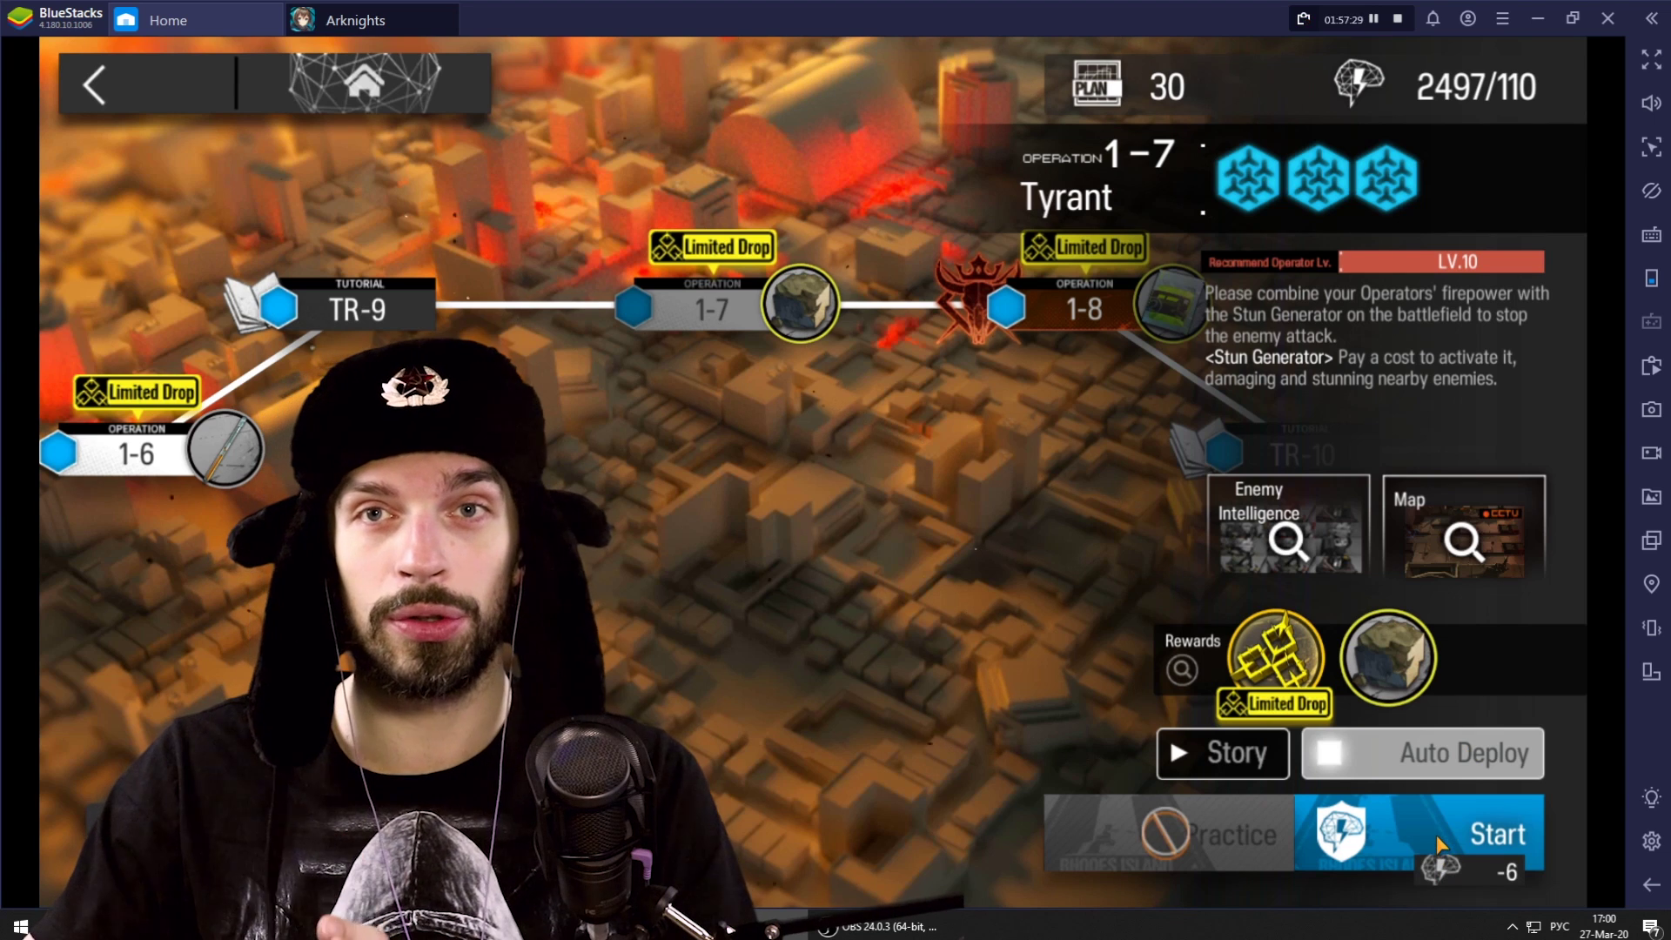
pyautogui.click(1395, 19)
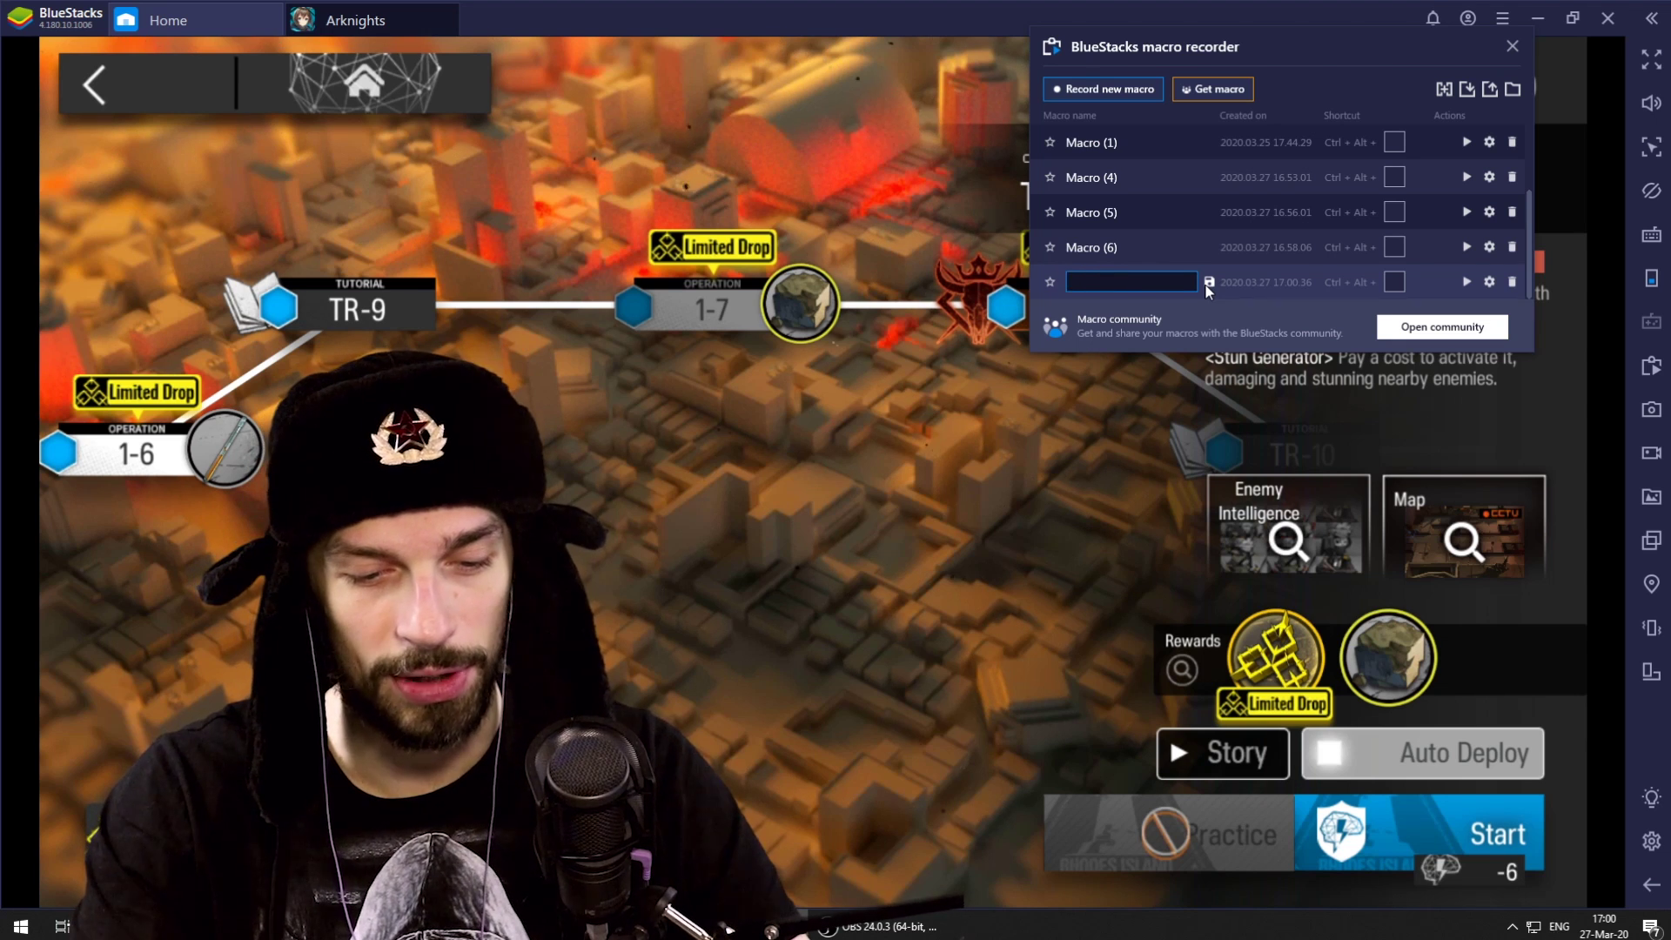
pyautogui.click(1208, 285)
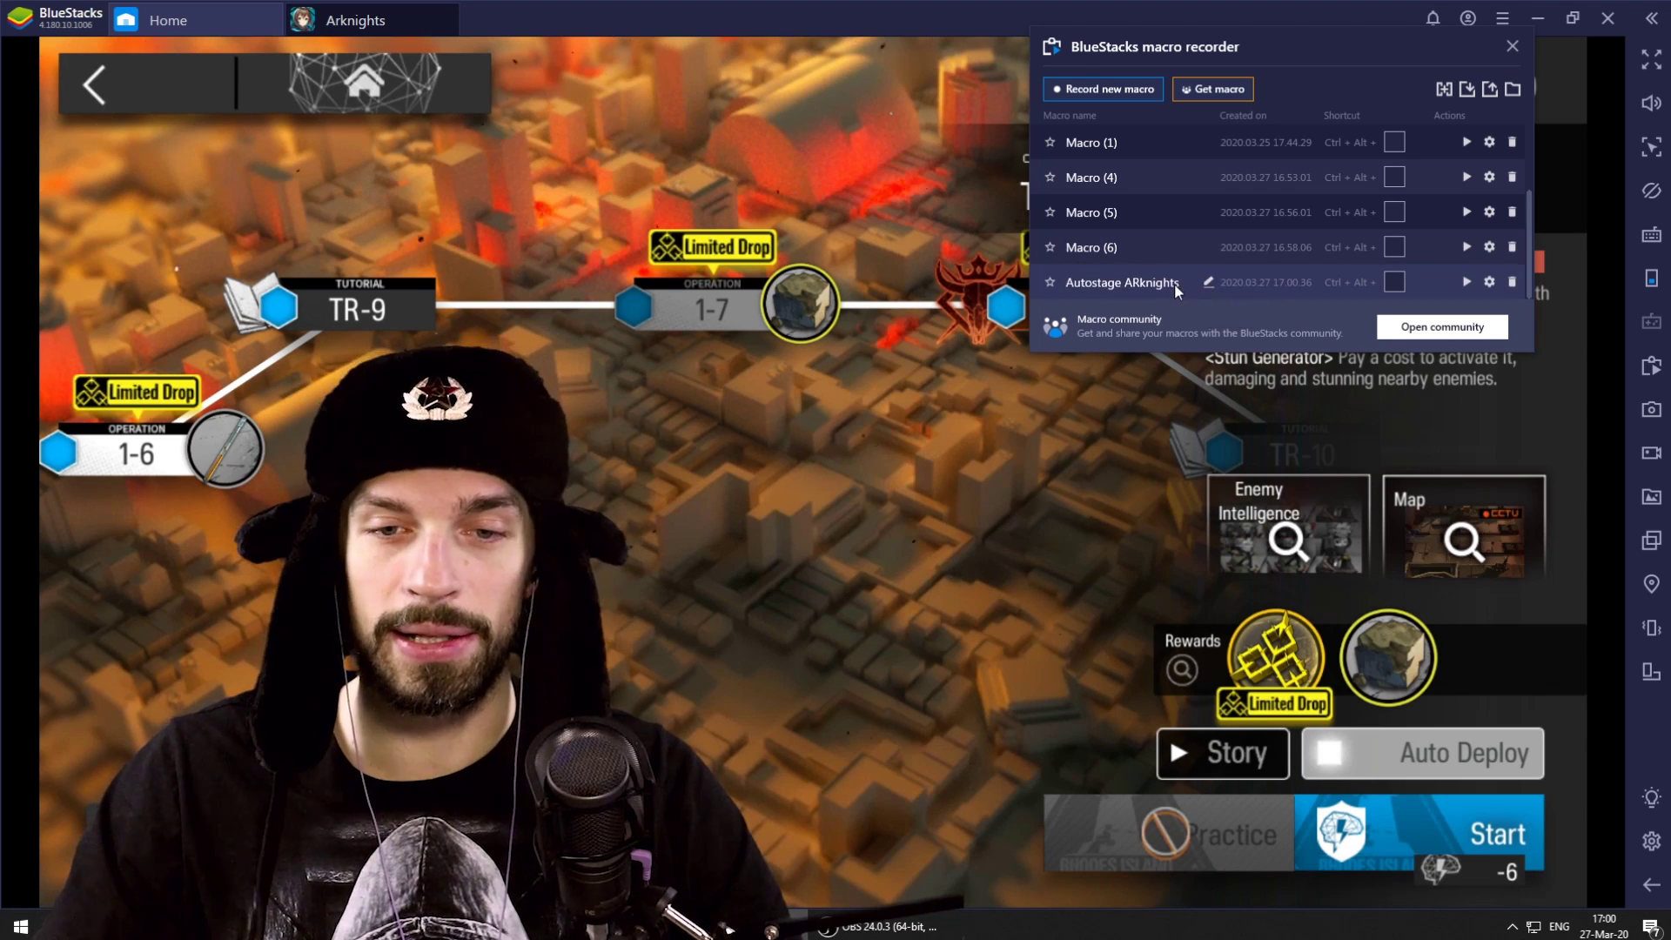
# Set the Autostage ARknights macro to repeat for a duration of 1 hour at 1x speed, save the settings, and play it.
pyautogui.click(1490, 282)
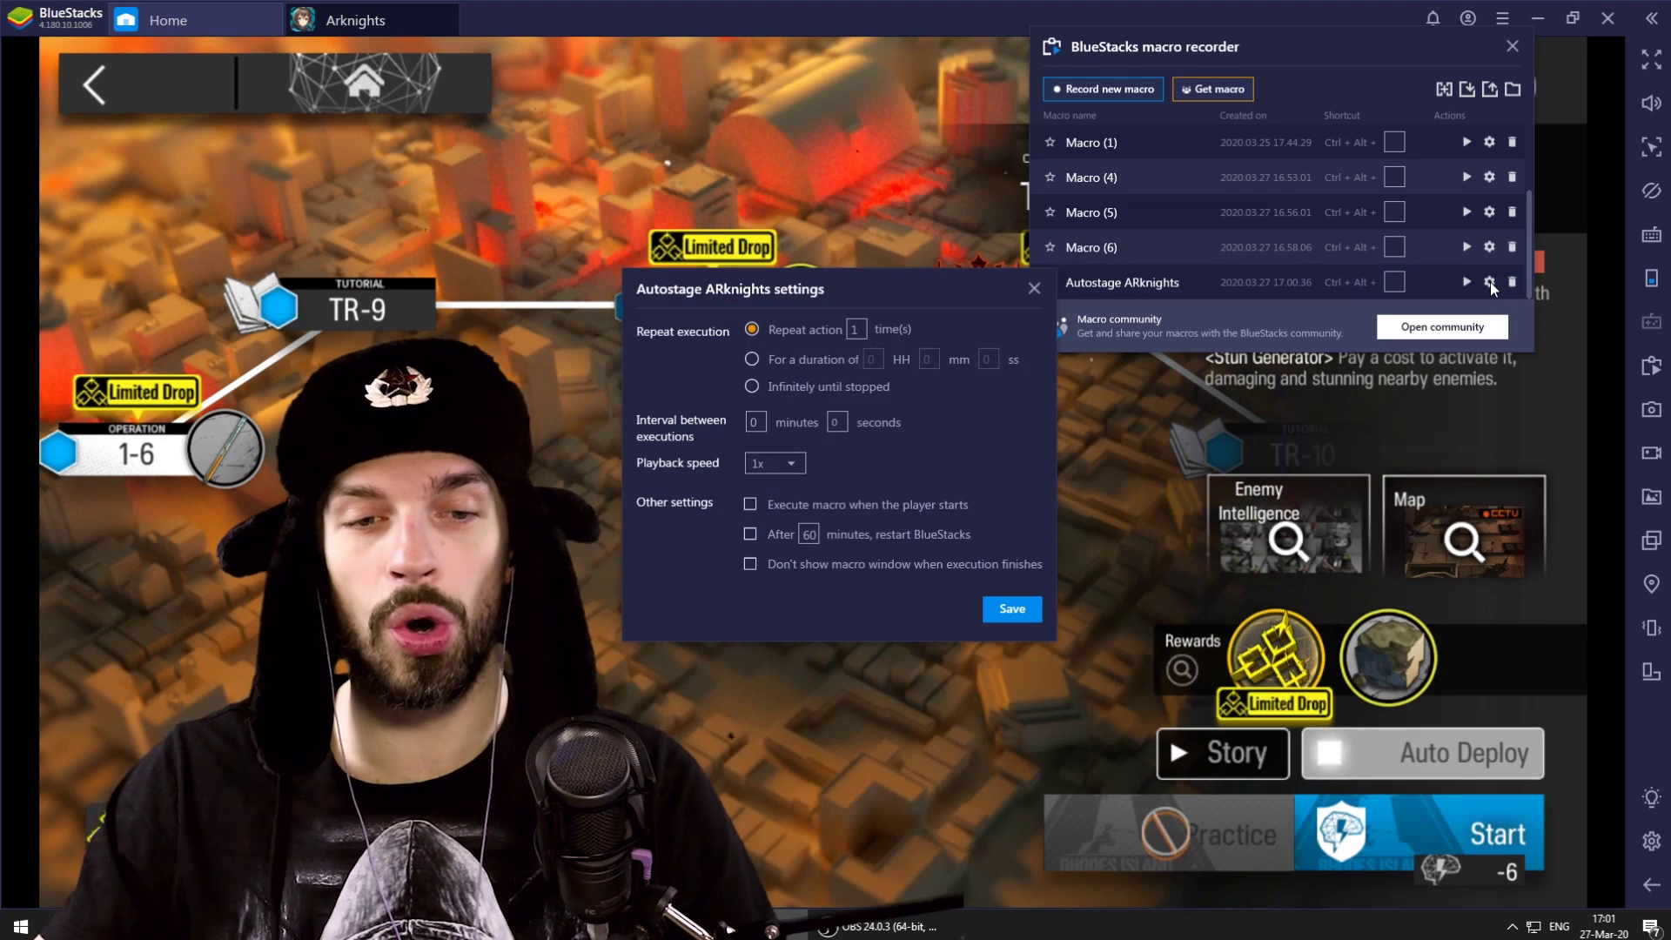
pyautogui.click(753, 387)
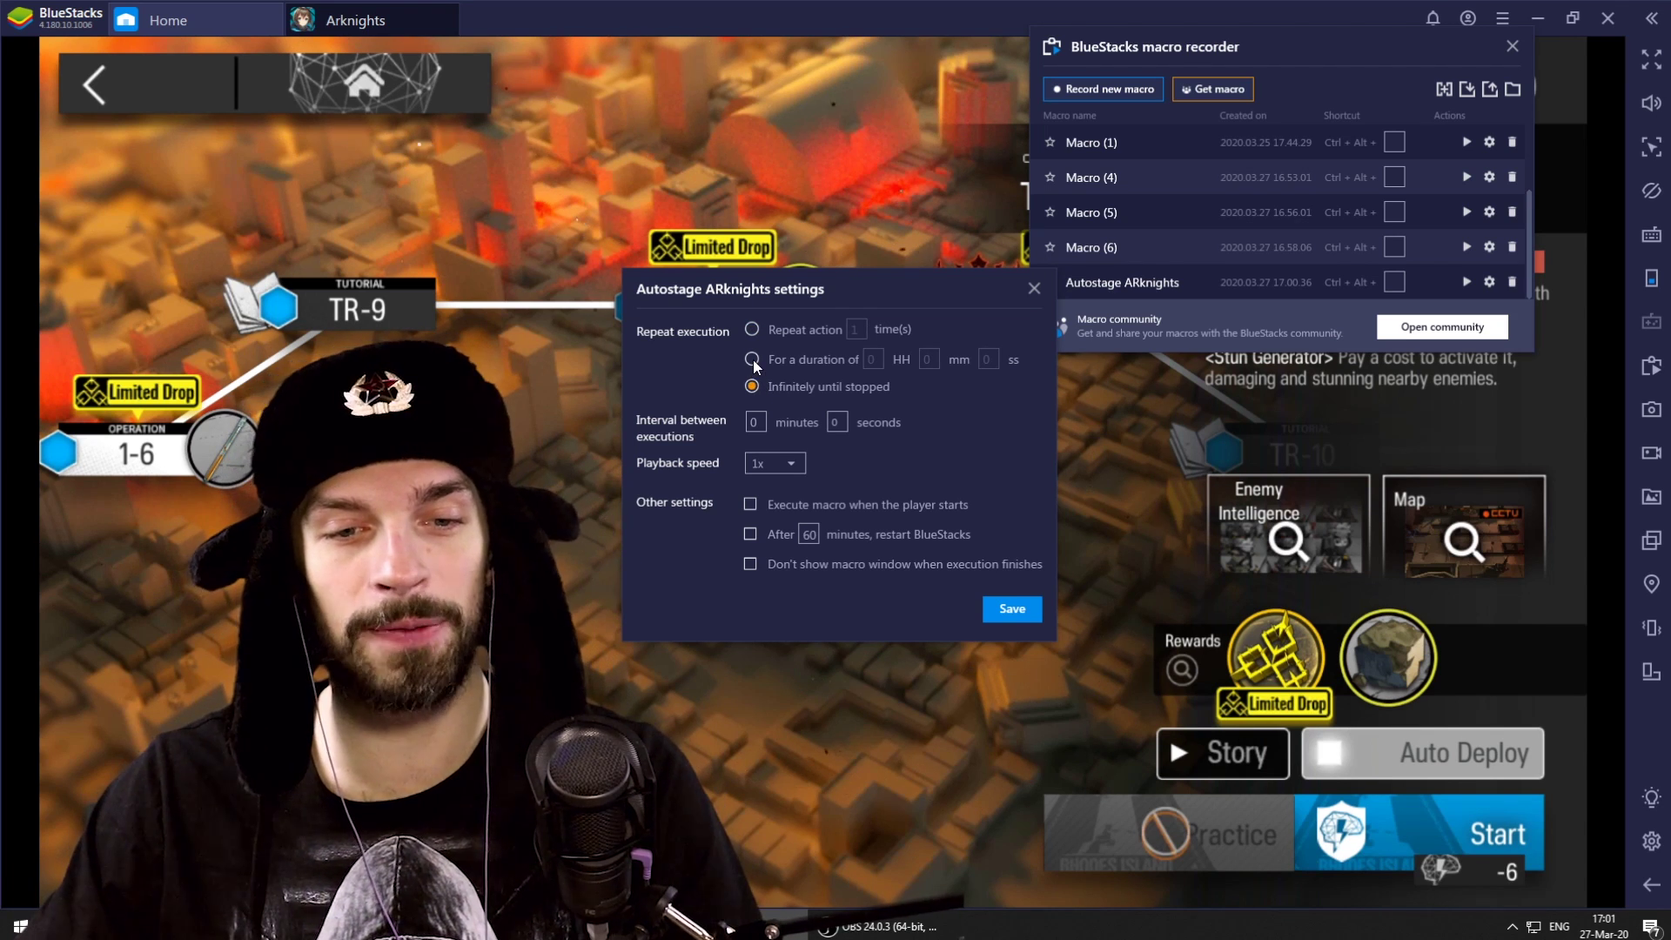
pyautogui.click(753, 359)
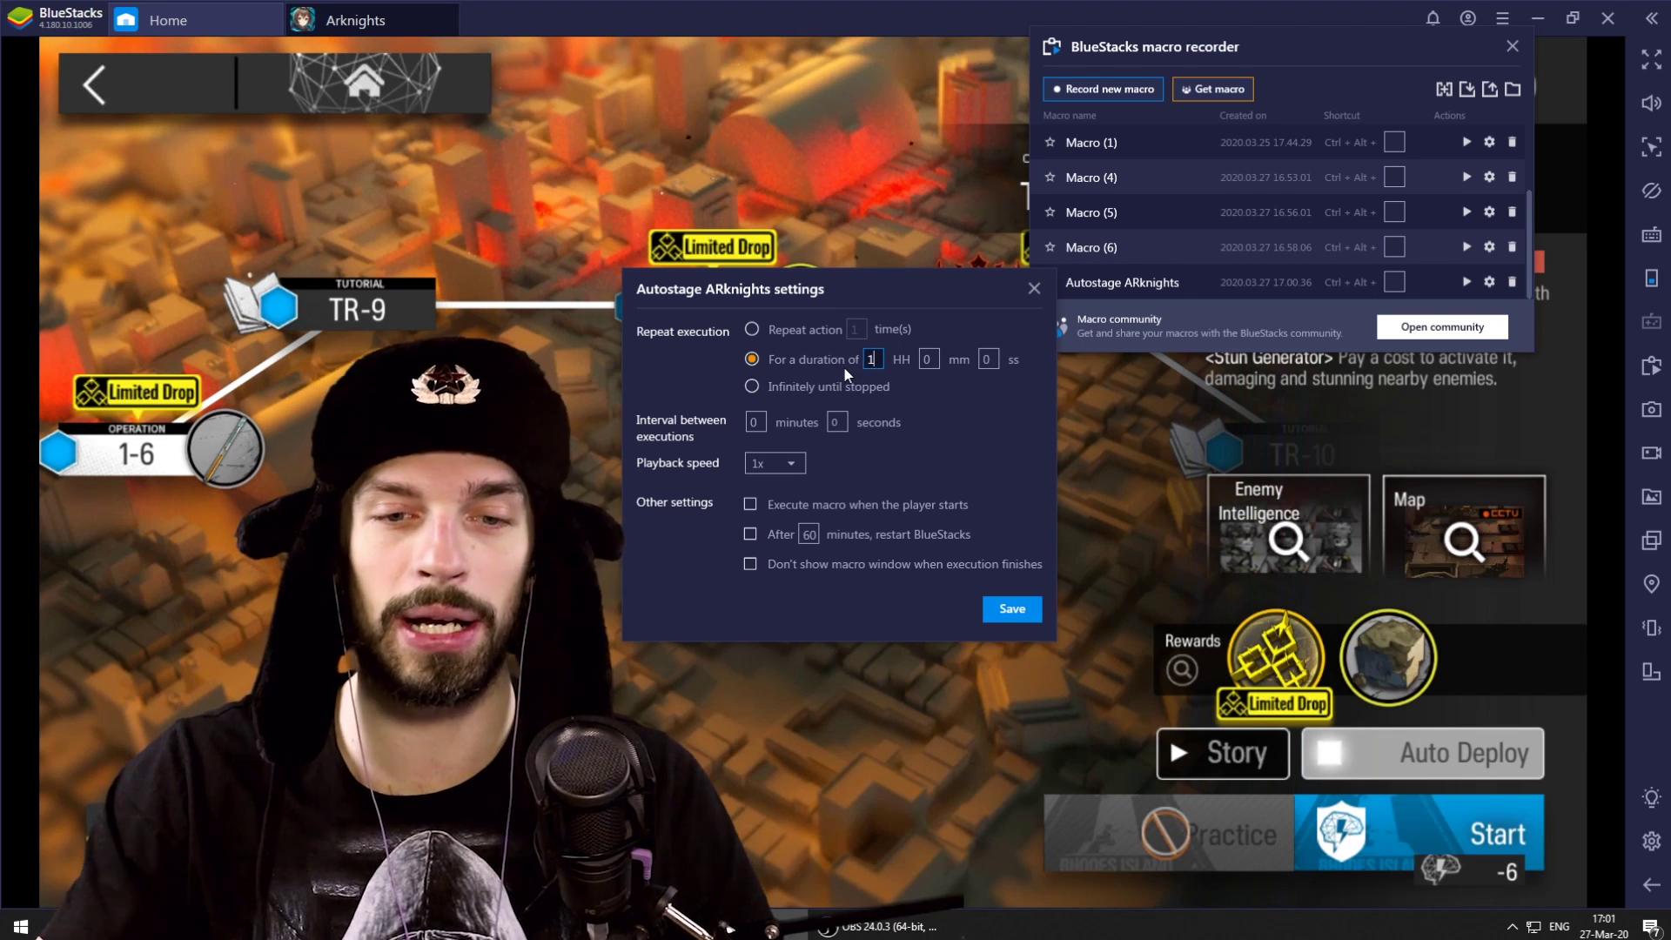
pyautogui.click(1015, 609)
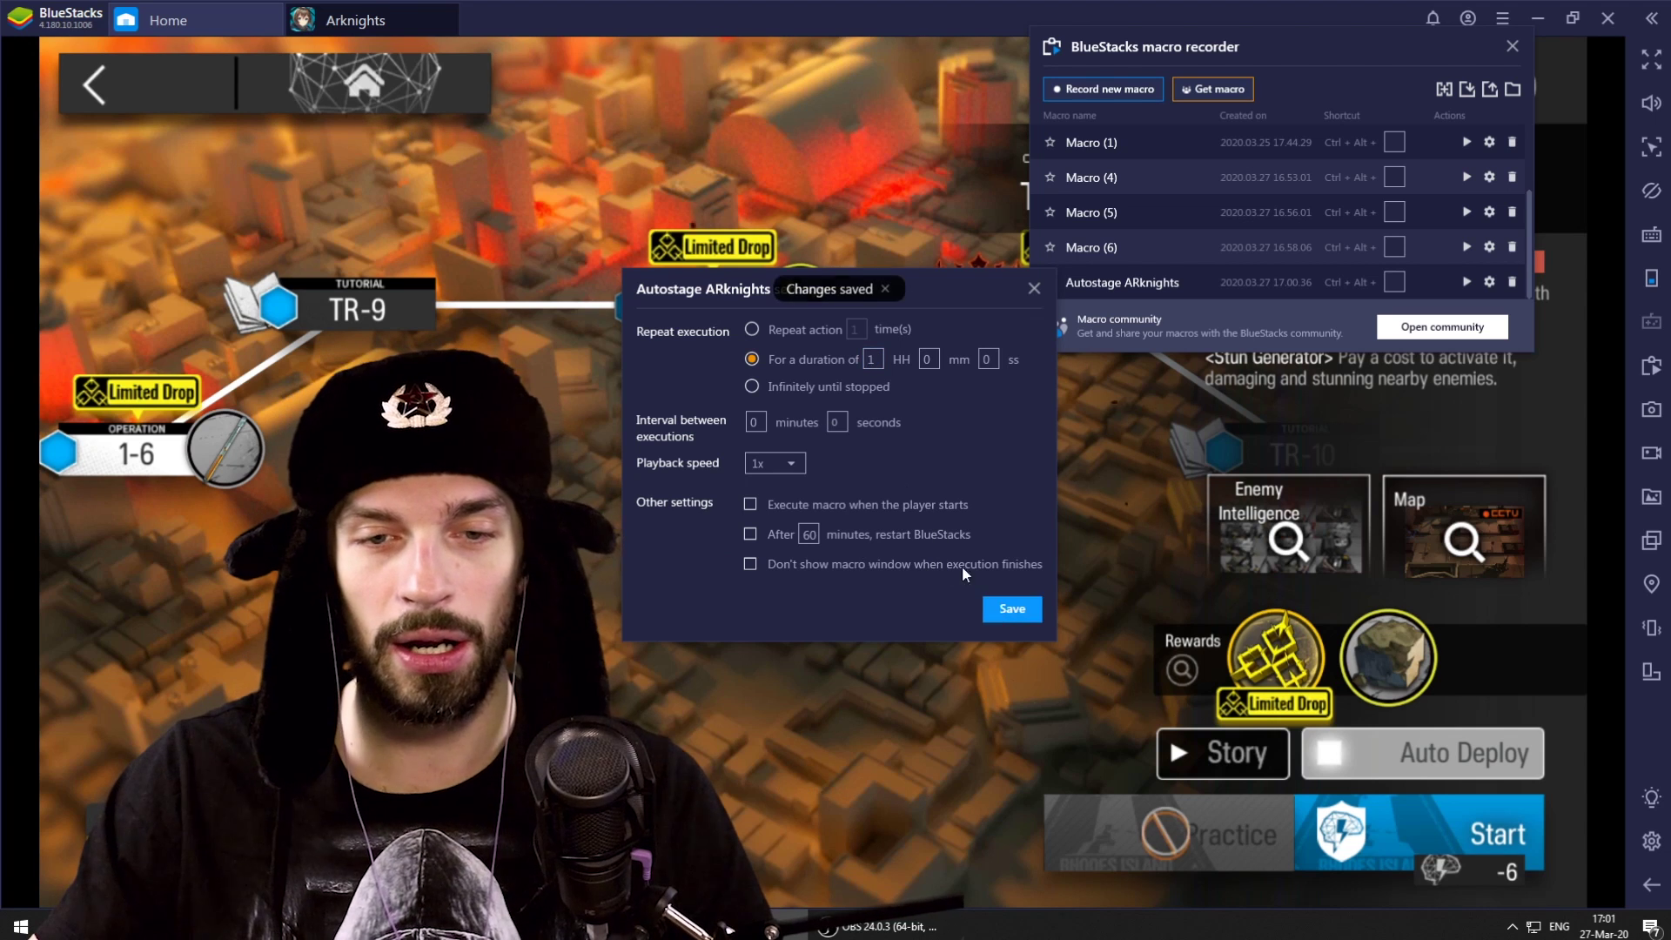
pyautogui.click(1033, 288)
pyautogui.click(1466, 278)
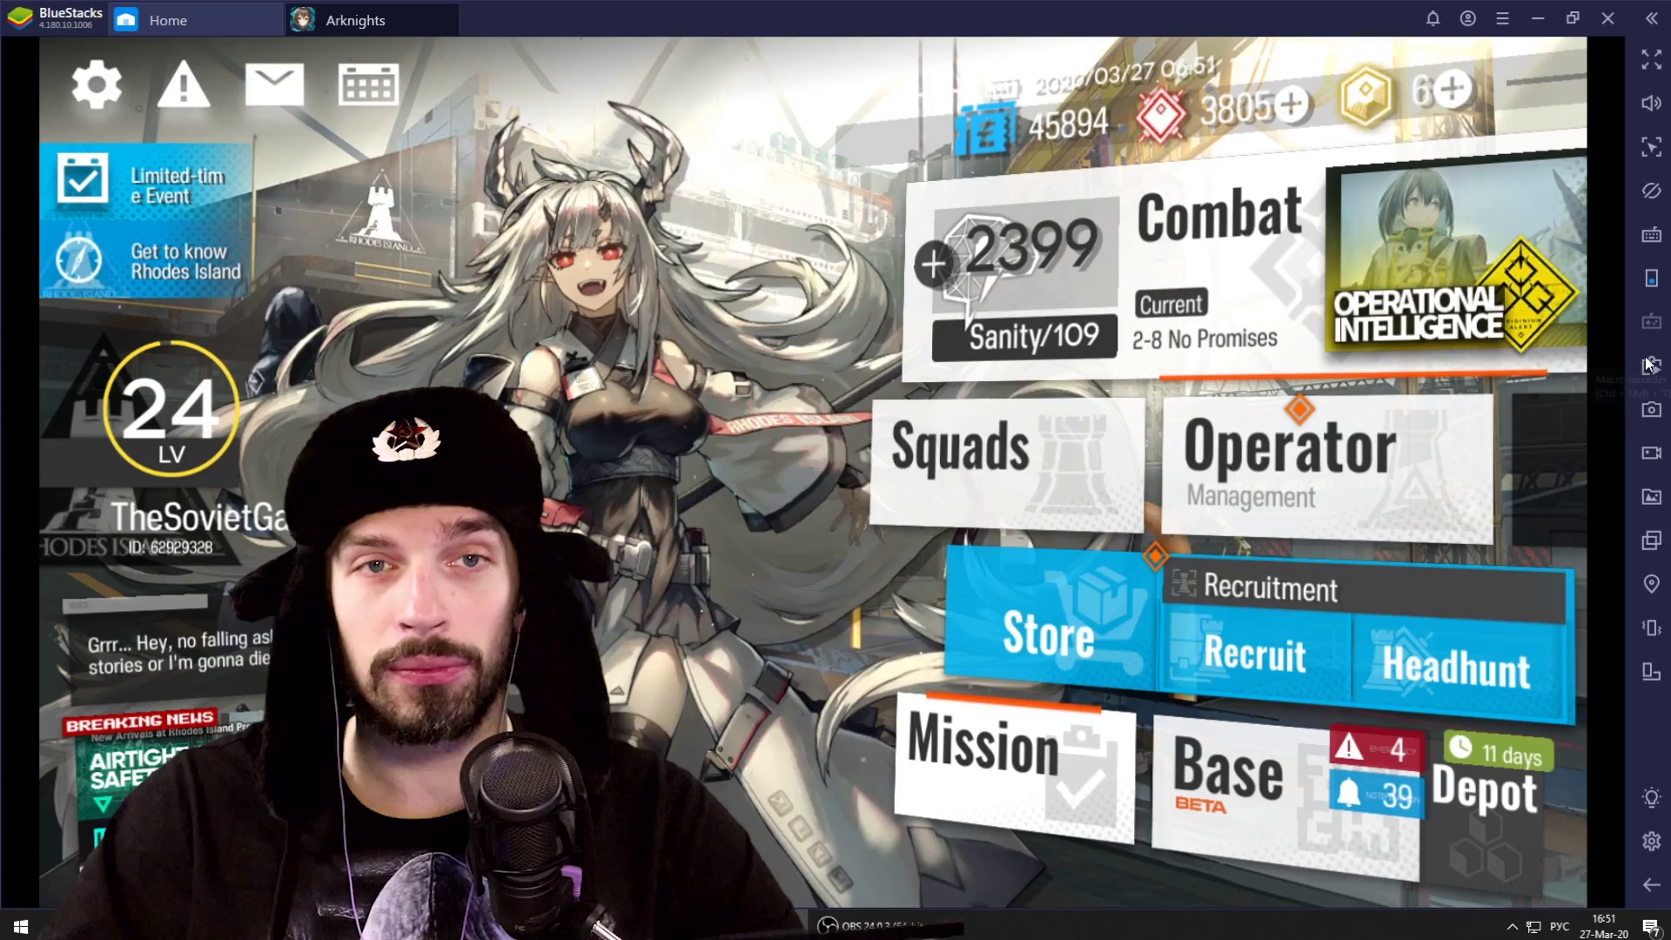
# Start recording a new macro from the Arknights main screen, and enter the Base to open its notifications.
pyautogui.click(1651, 365)
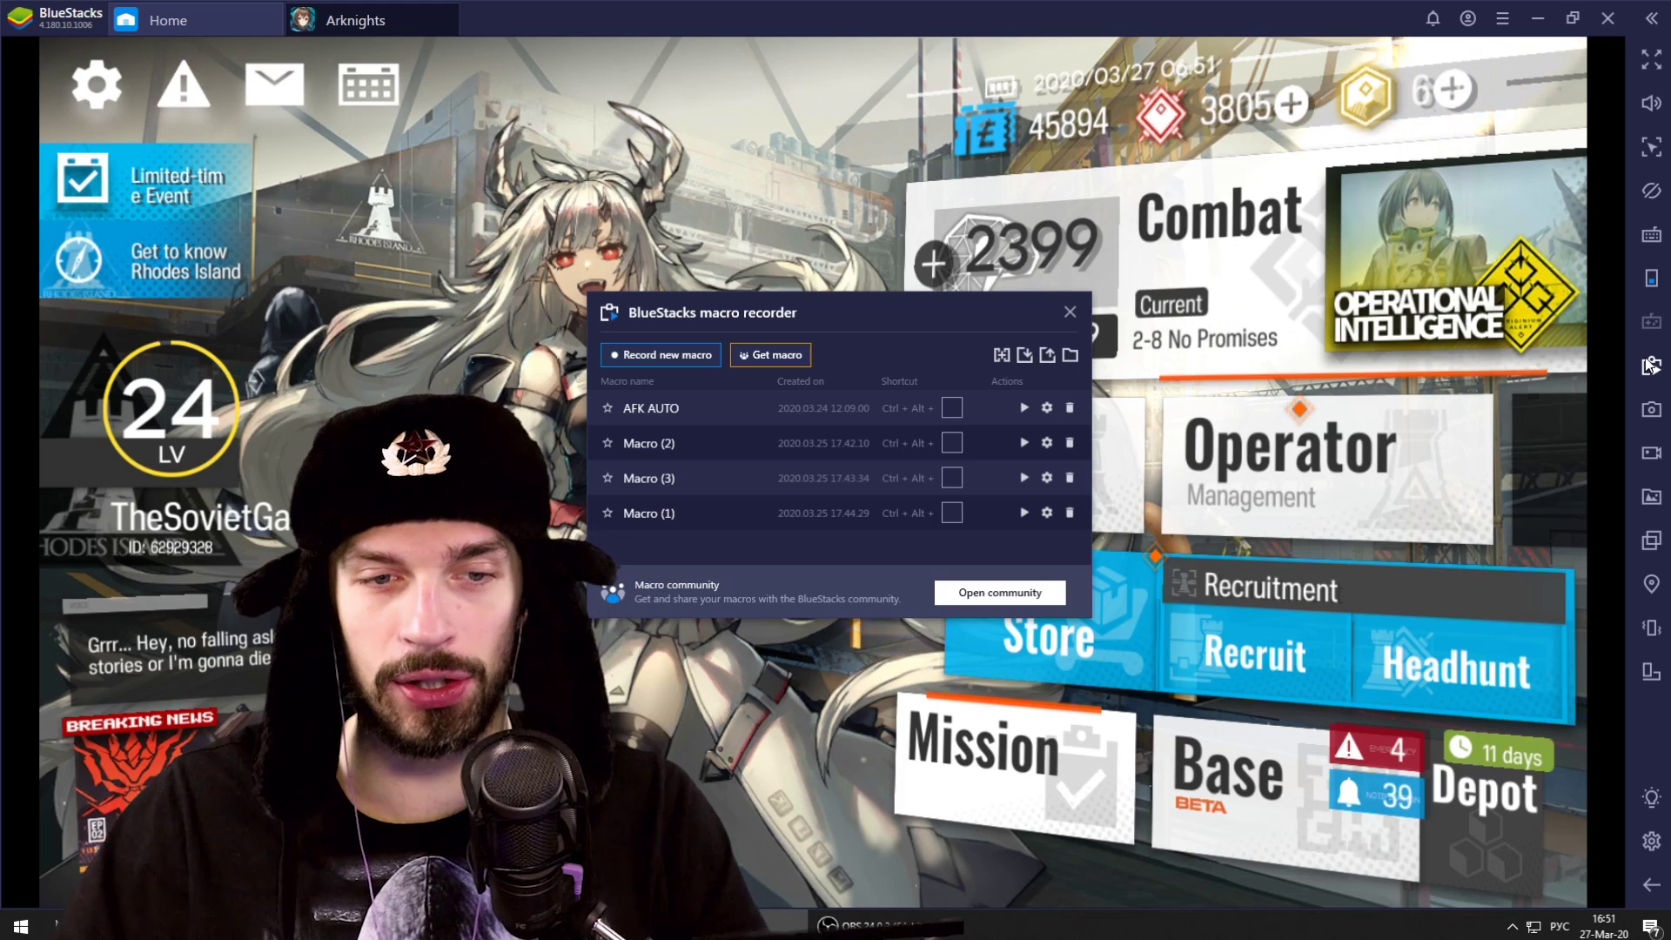
pyautogui.click(685, 360)
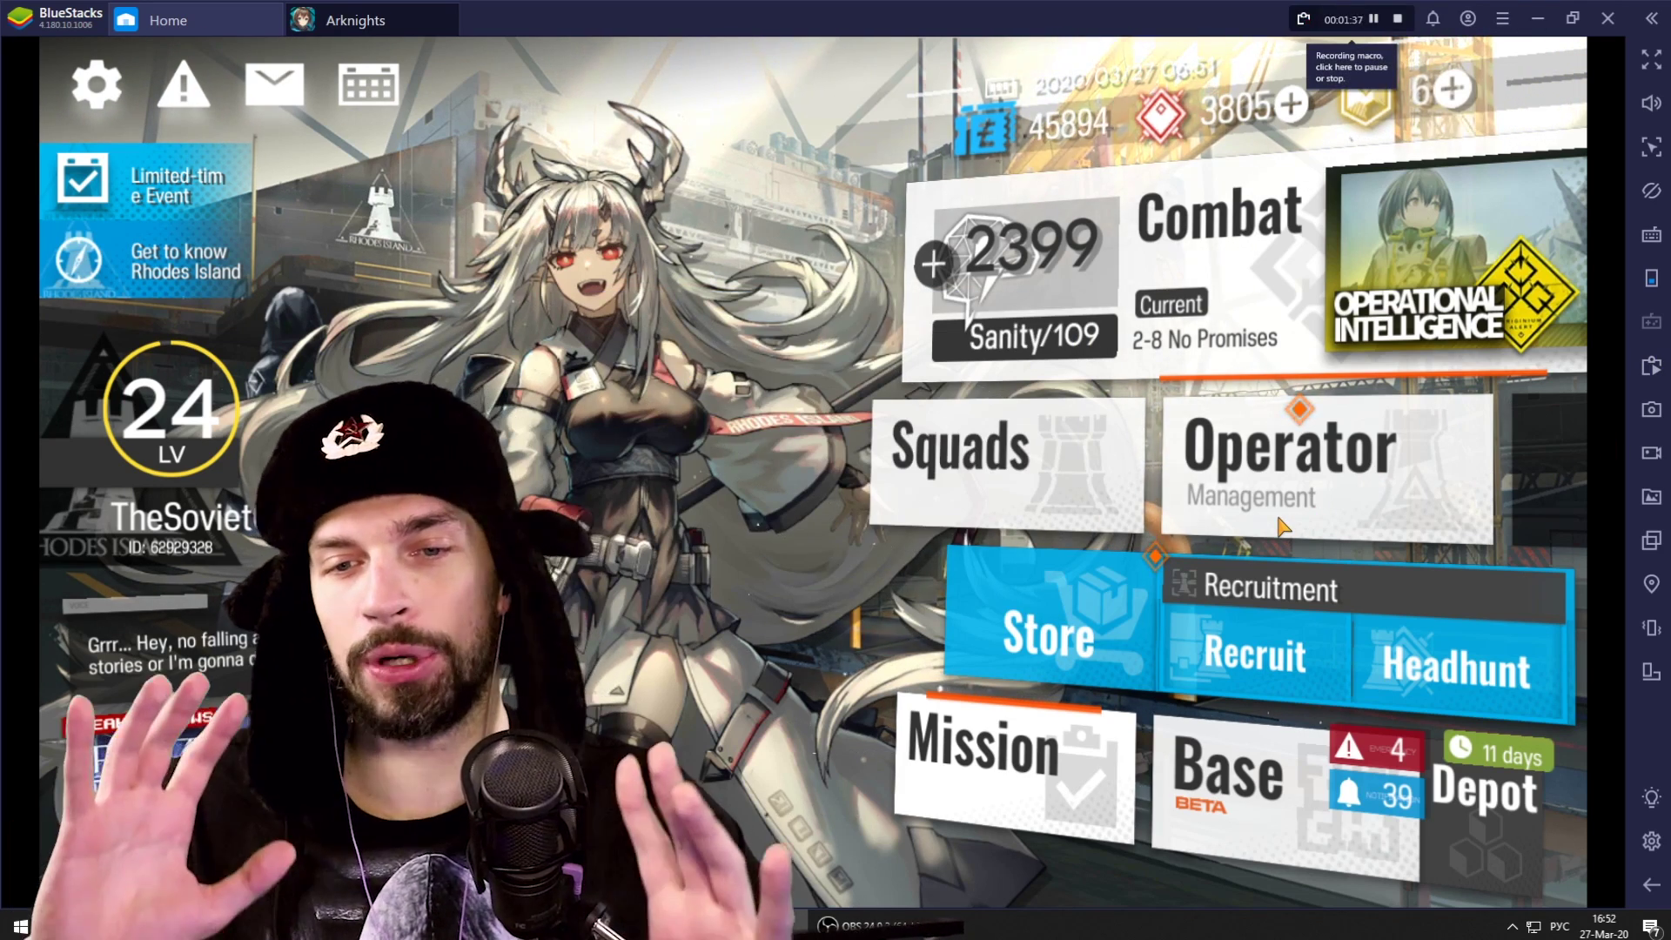
pyautogui.click(1291, 849)
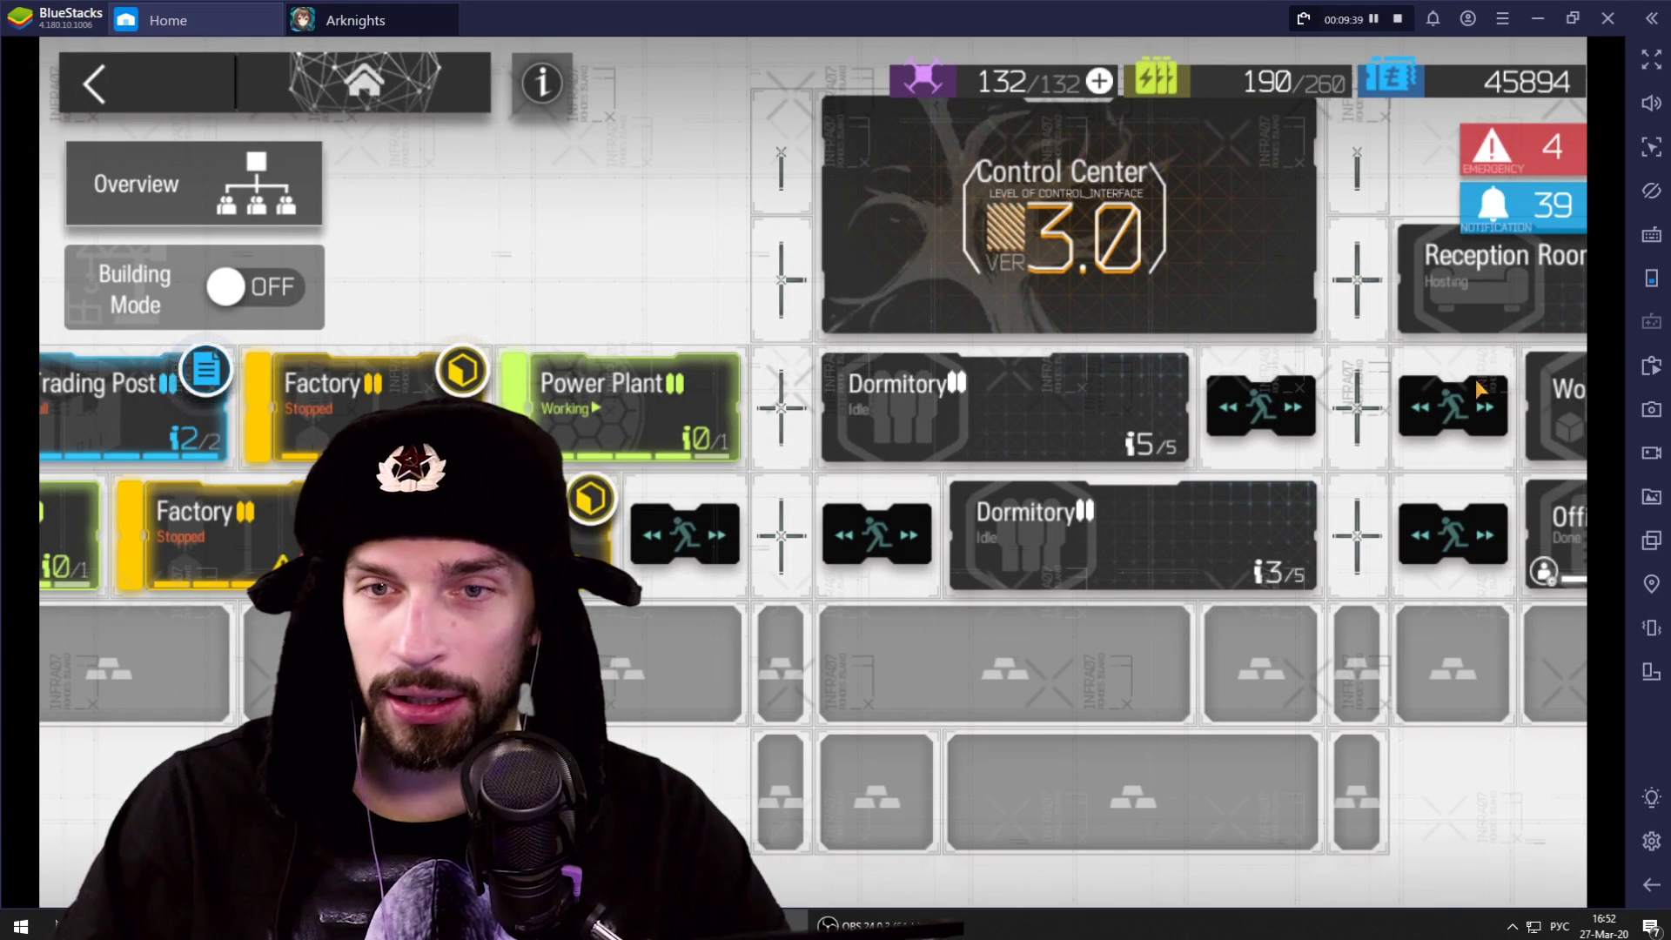
pyautogui.click(1523, 229)
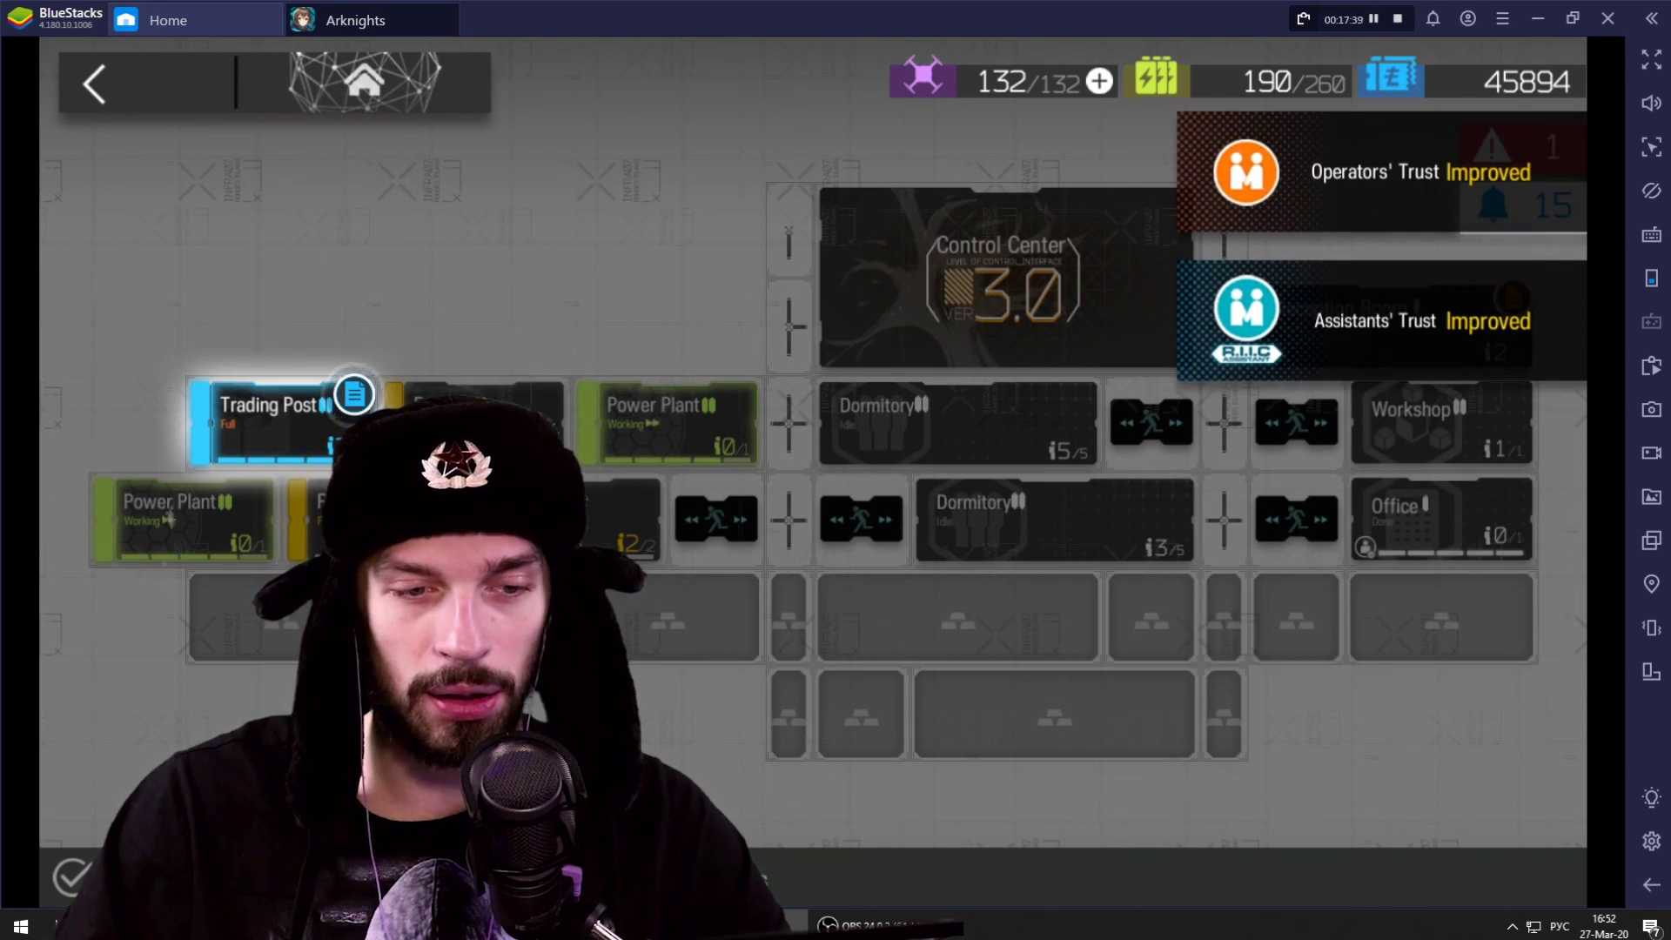
# Deliver all ready Precious Metal orders in Trading Post B101.
pyautogui.scroll(3, 305, 405)
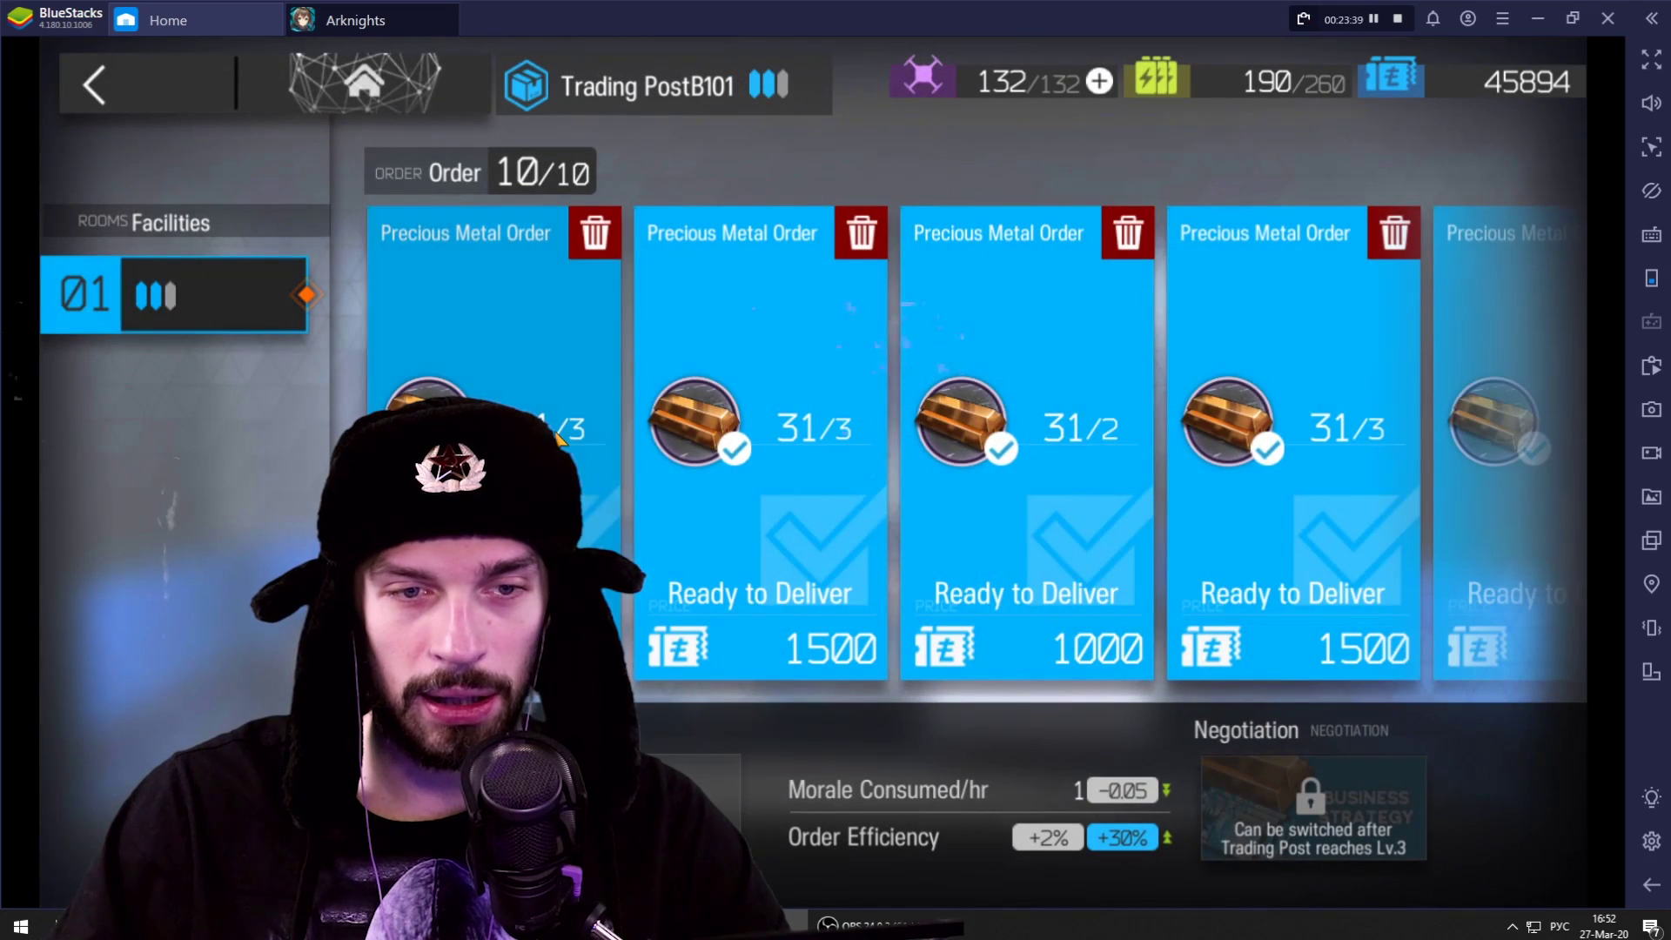
pyautogui.click(557, 435)
pyautogui.click(557, 435)
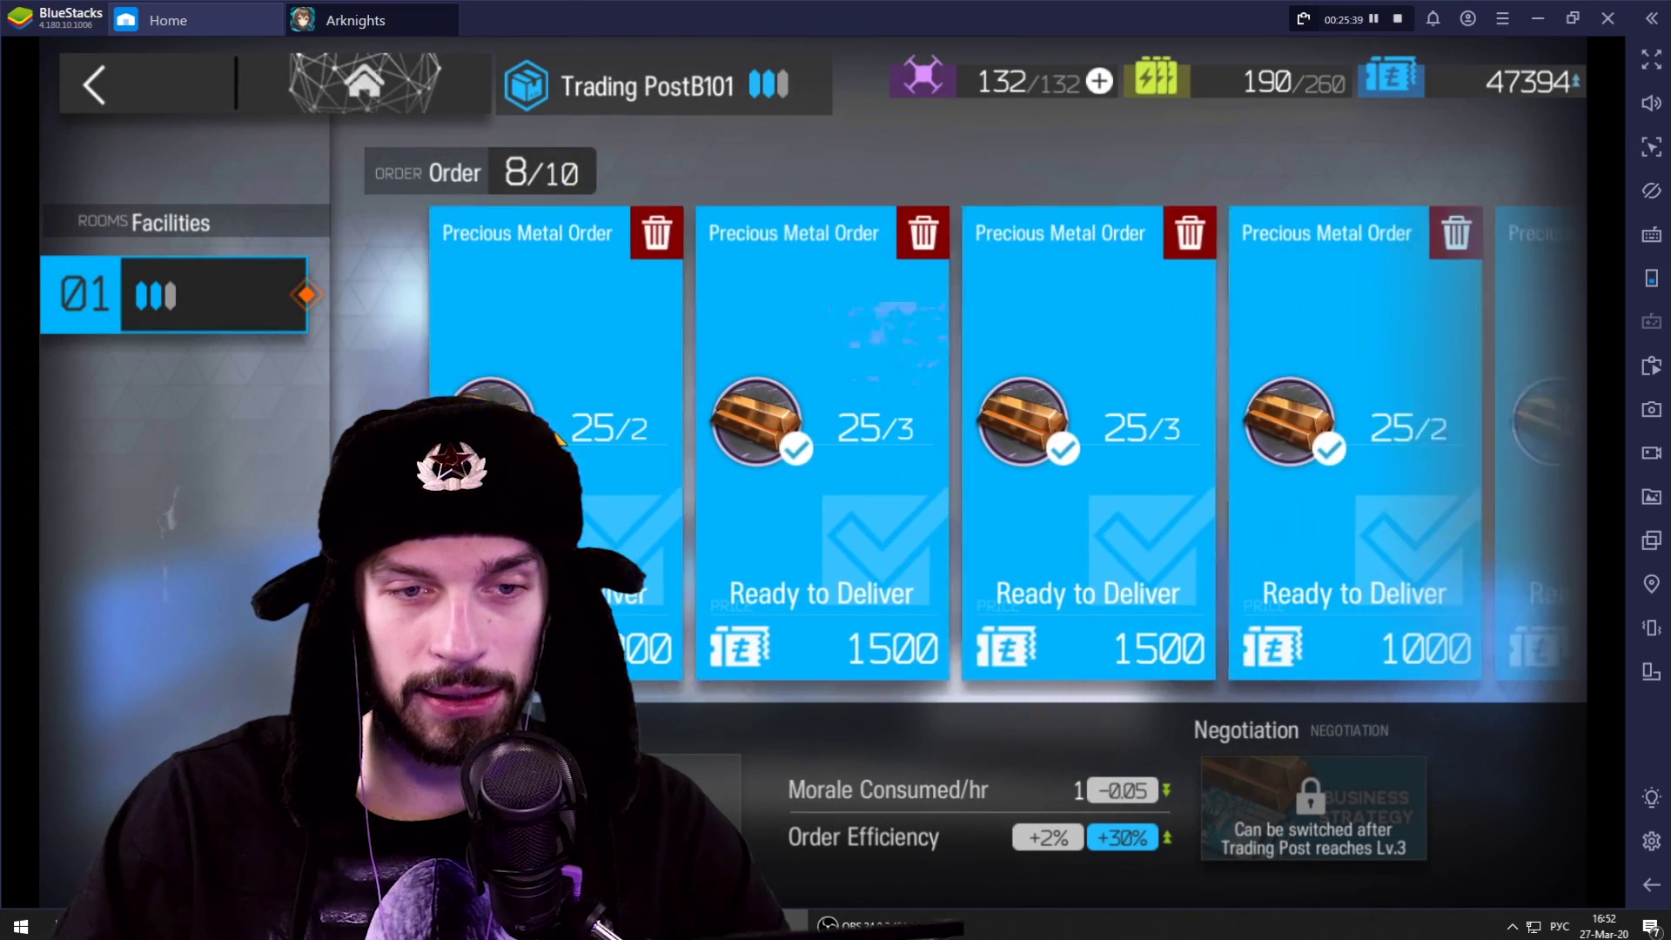
pyautogui.click(557, 435)
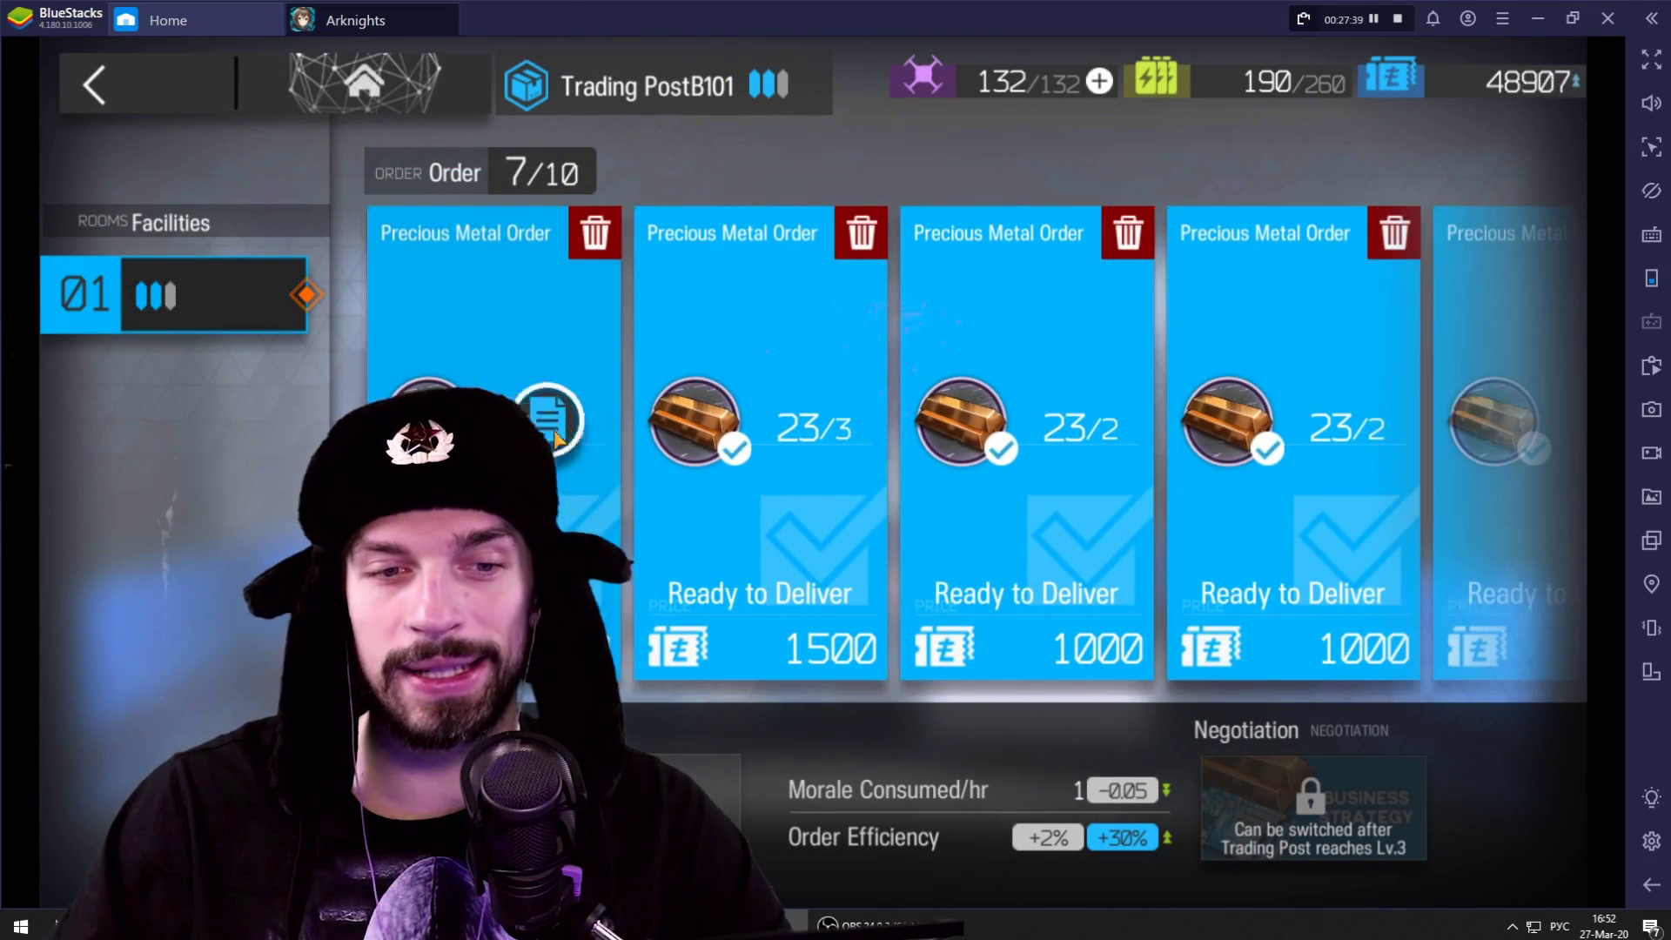
pyautogui.click(557, 436)
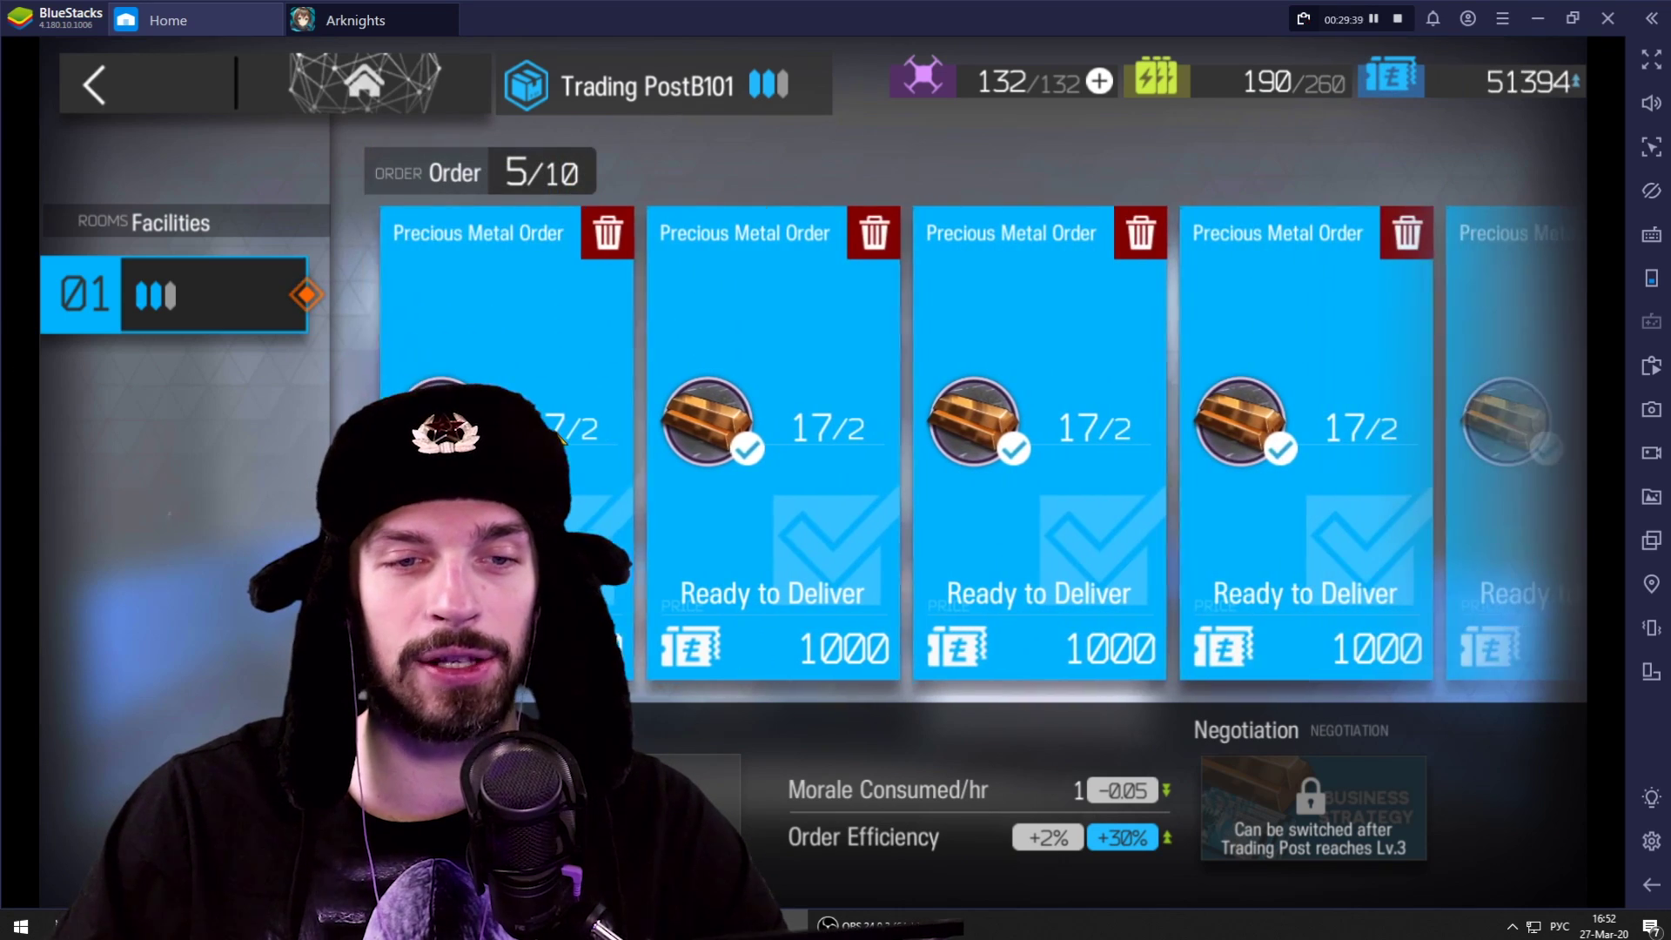
pyautogui.click(557, 437)
pyautogui.click(557, 436)
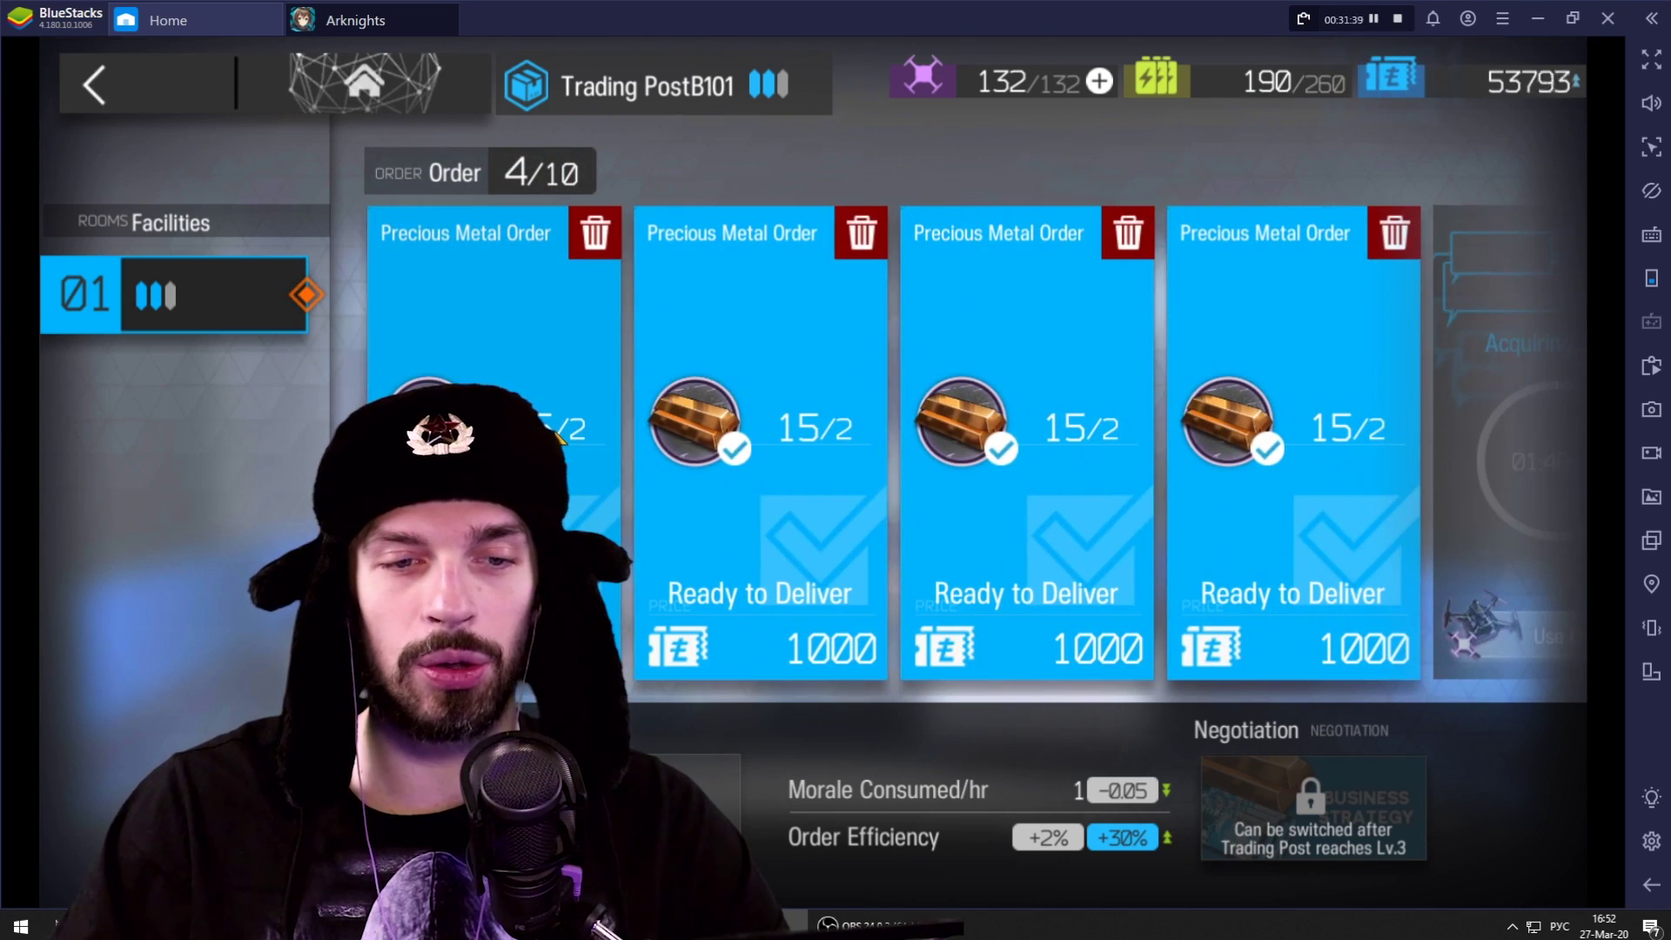
pyautogui.click(553, 430)
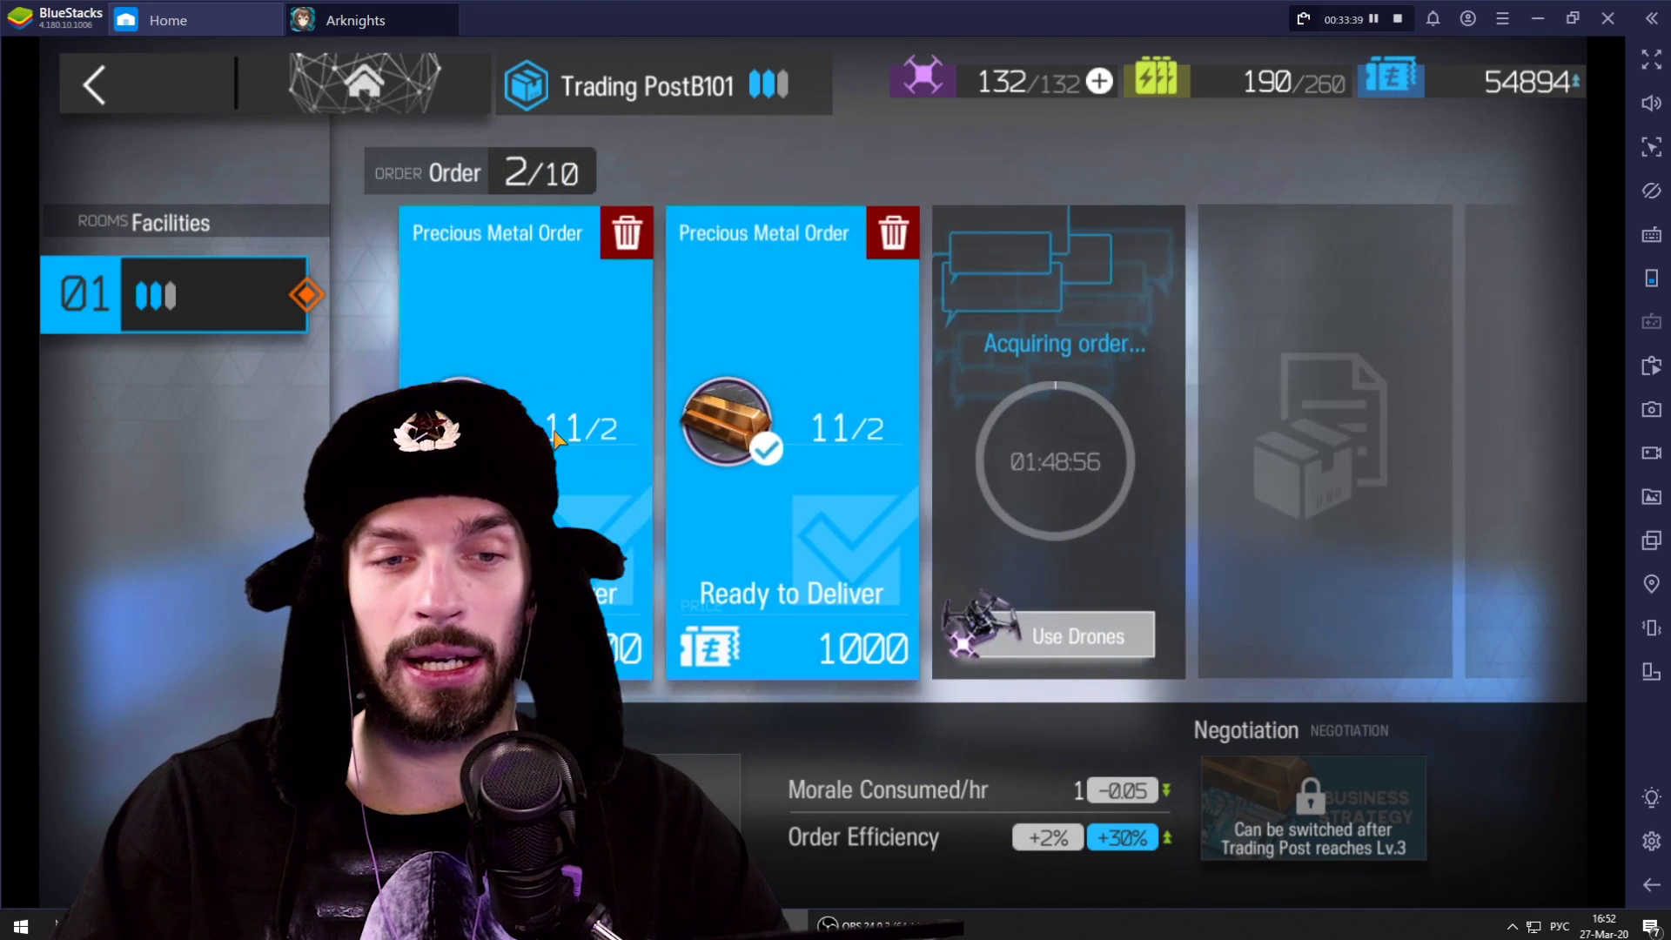
pyautogui.click(553, 429)
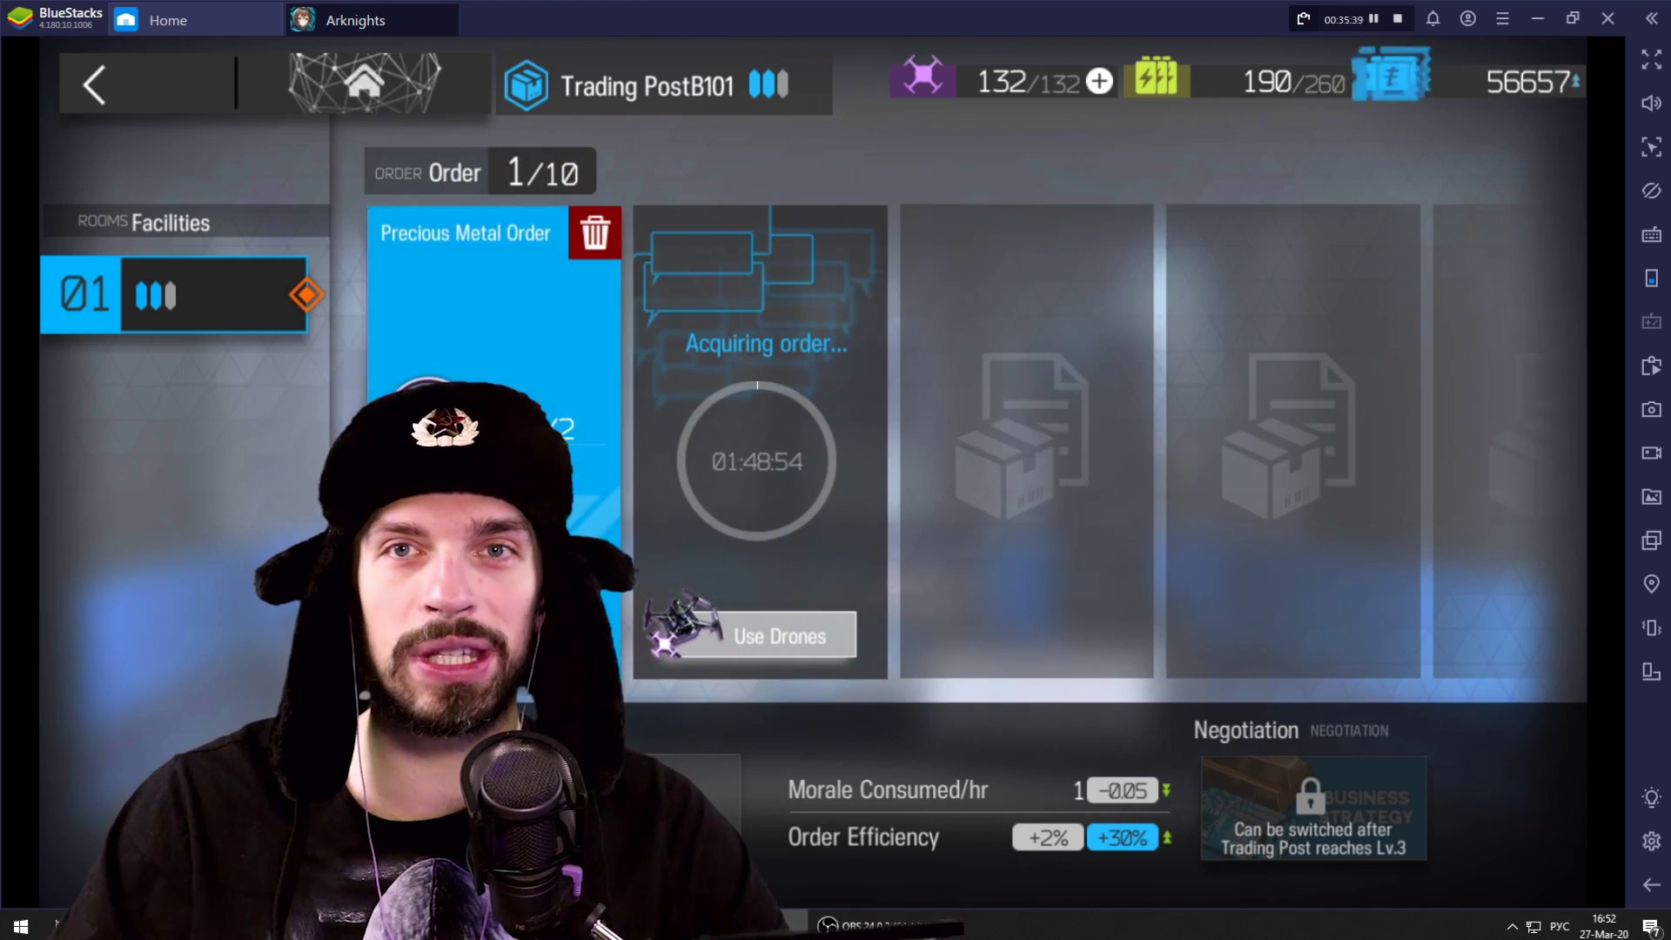
pyautogui.click(554, 430)
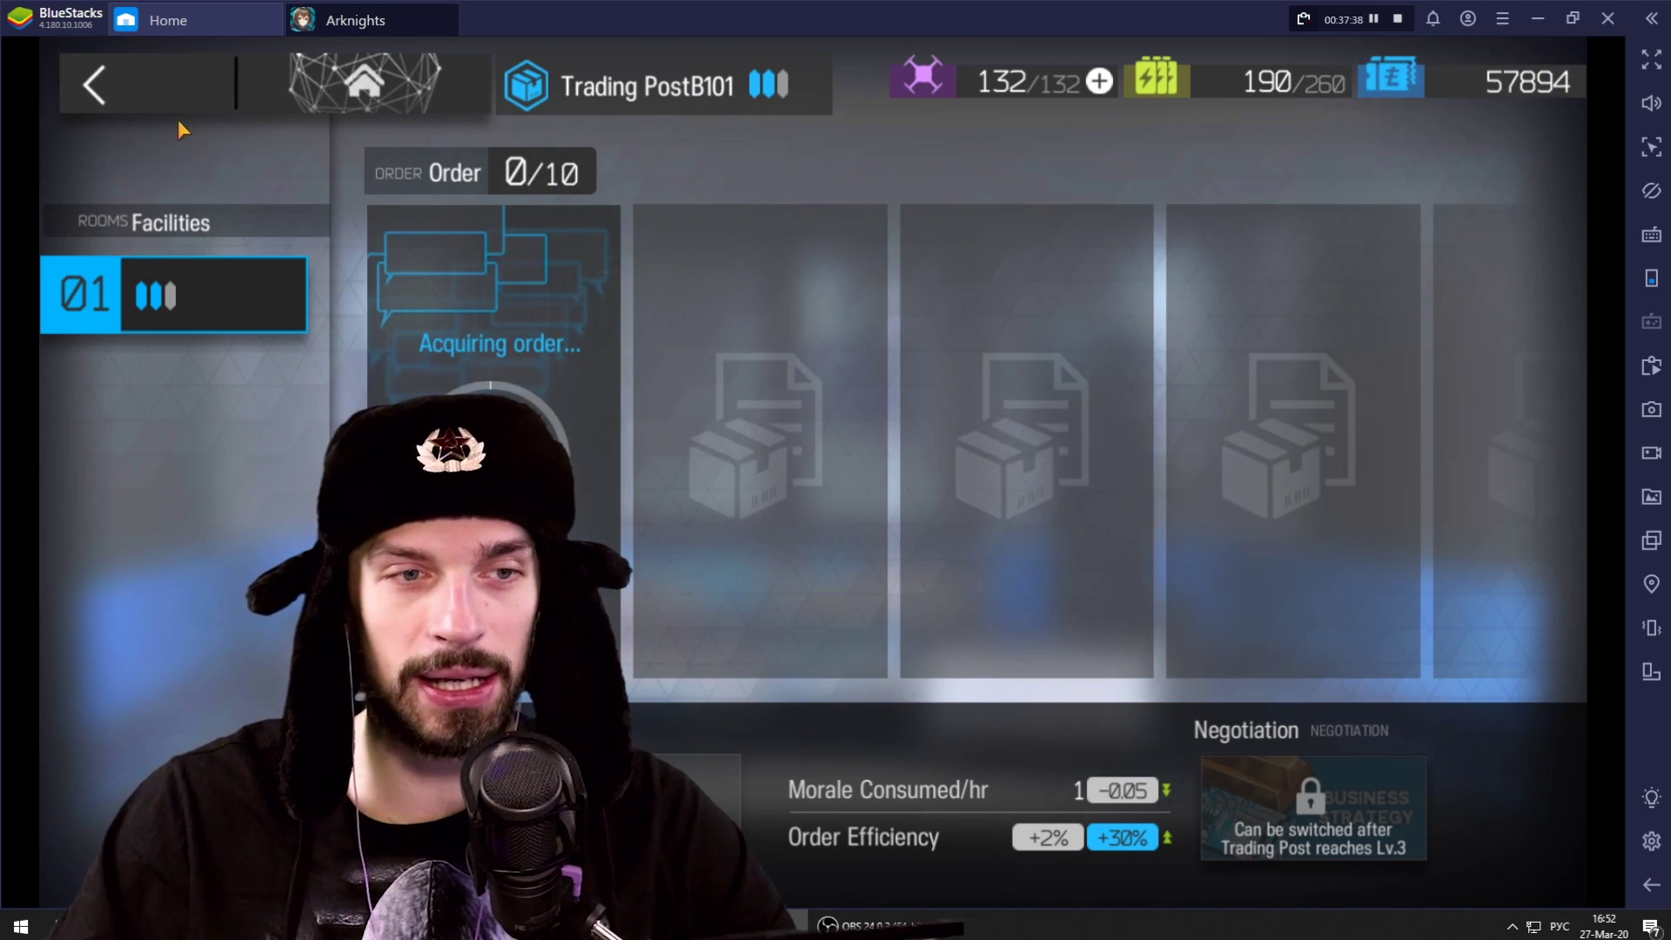
# Leave the Trading Post for the base overview, and close the notification view.
pyautogui.click(150, 94)
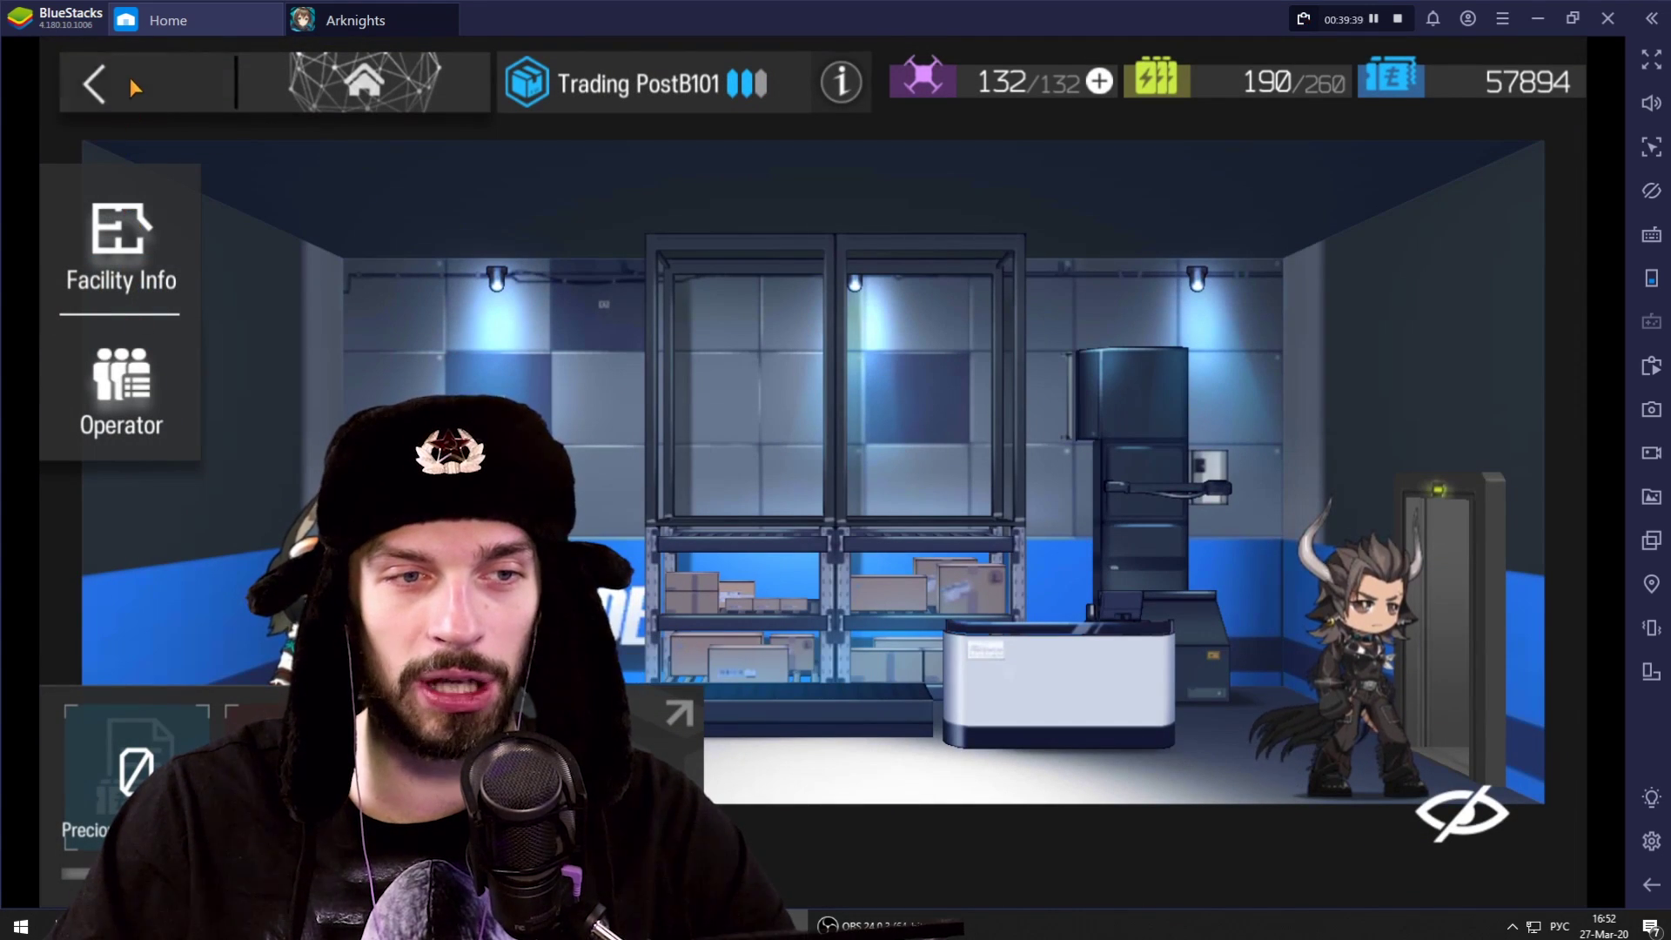
pyautogui.click(128, 76)
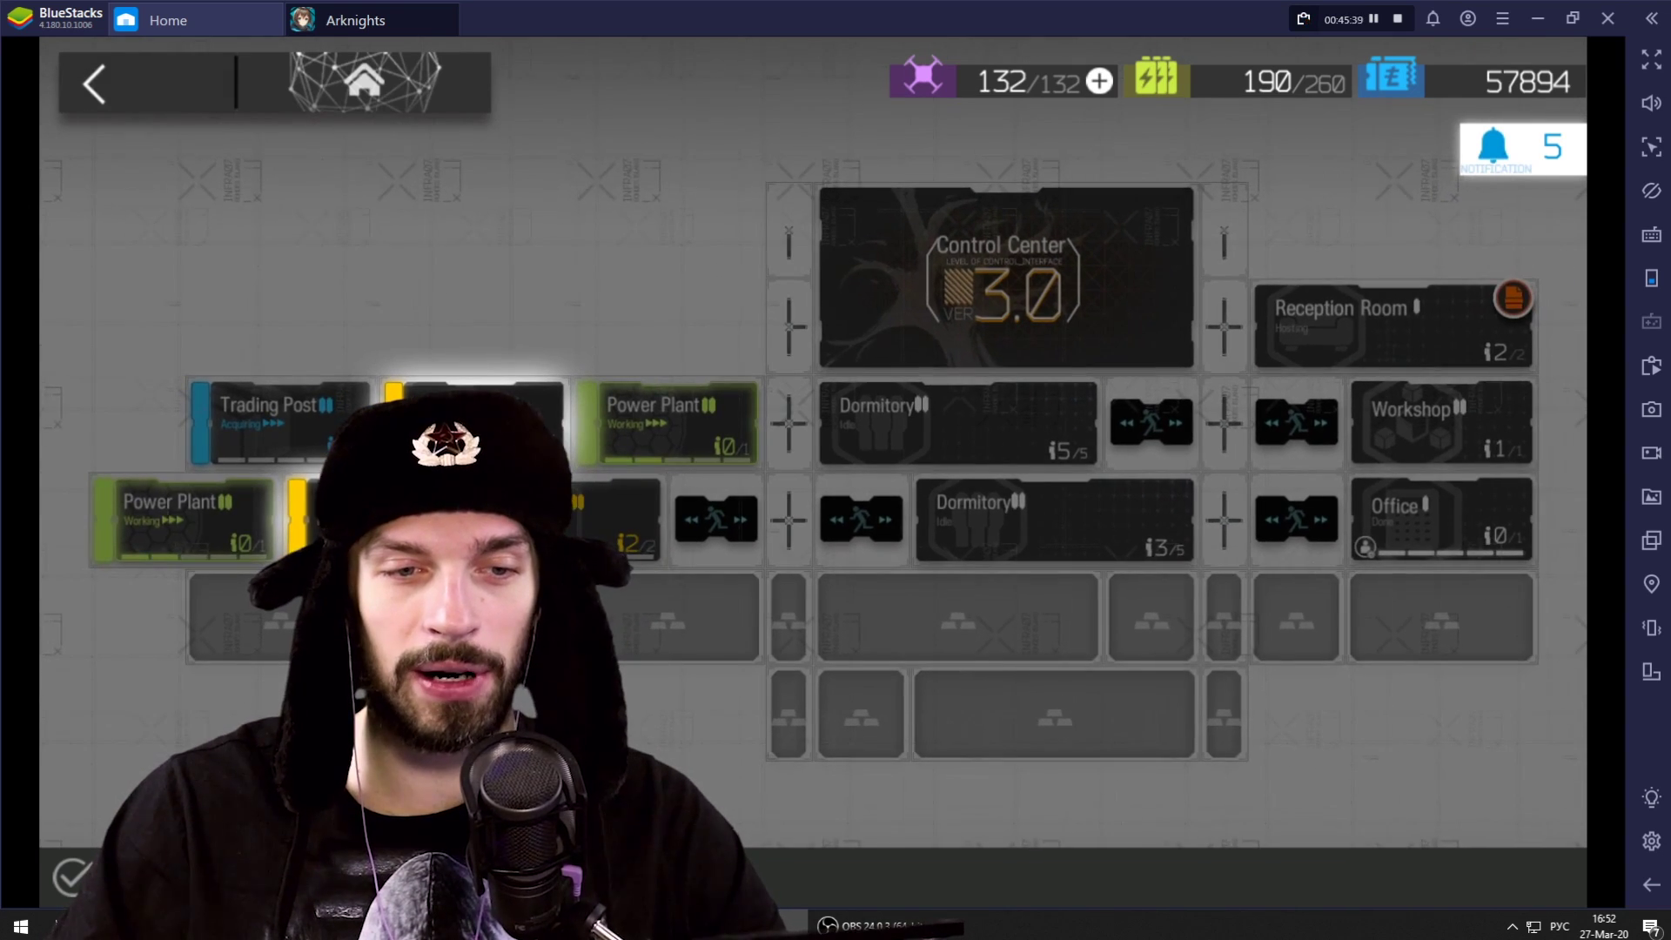
pyautogui.click(1523, 152)
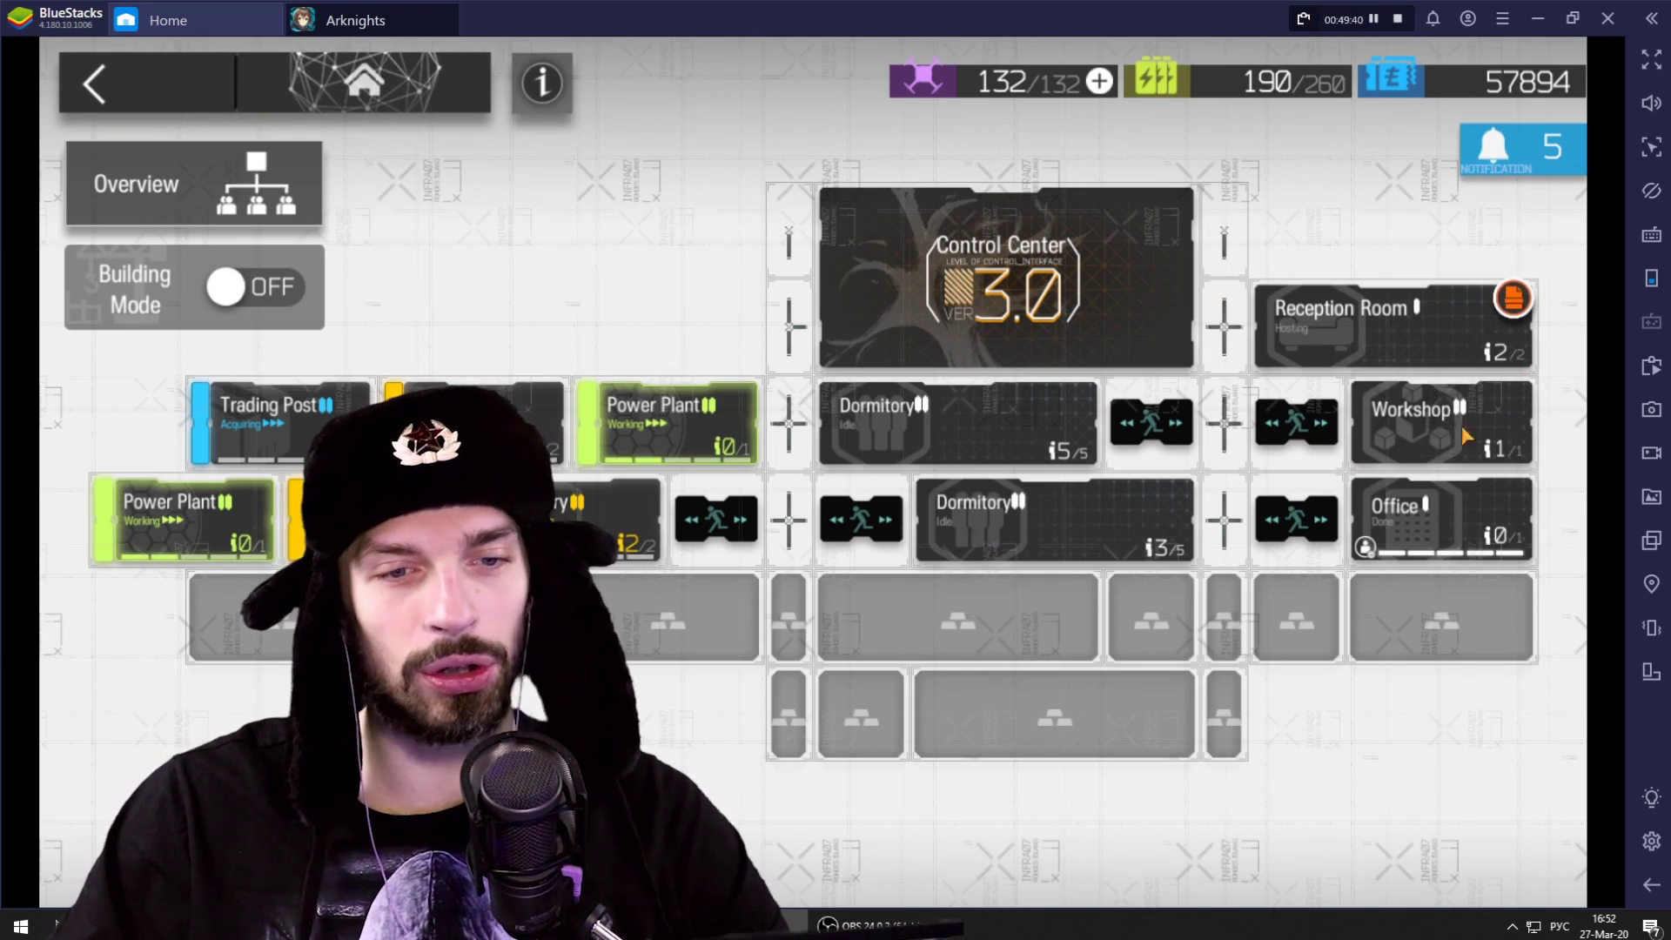
# Leave the Base for the Arknights main screen, confirm the exit, and stop recording the macro.
pyautogui.click(156, 92)
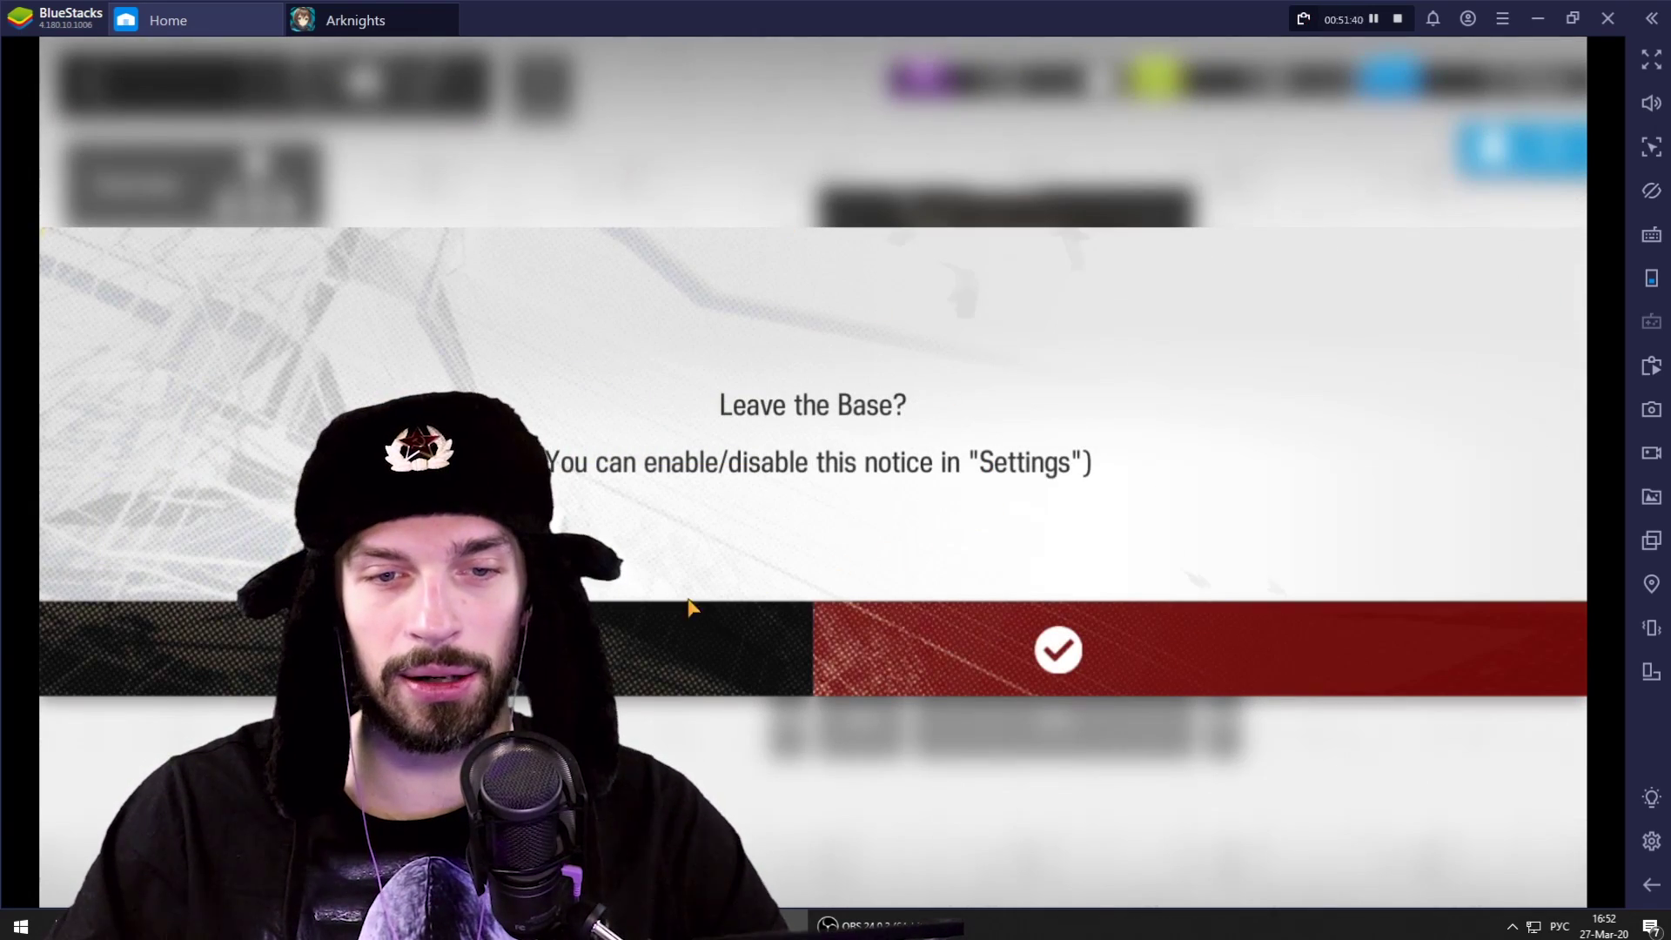
pyautogui.click(1032, 663)
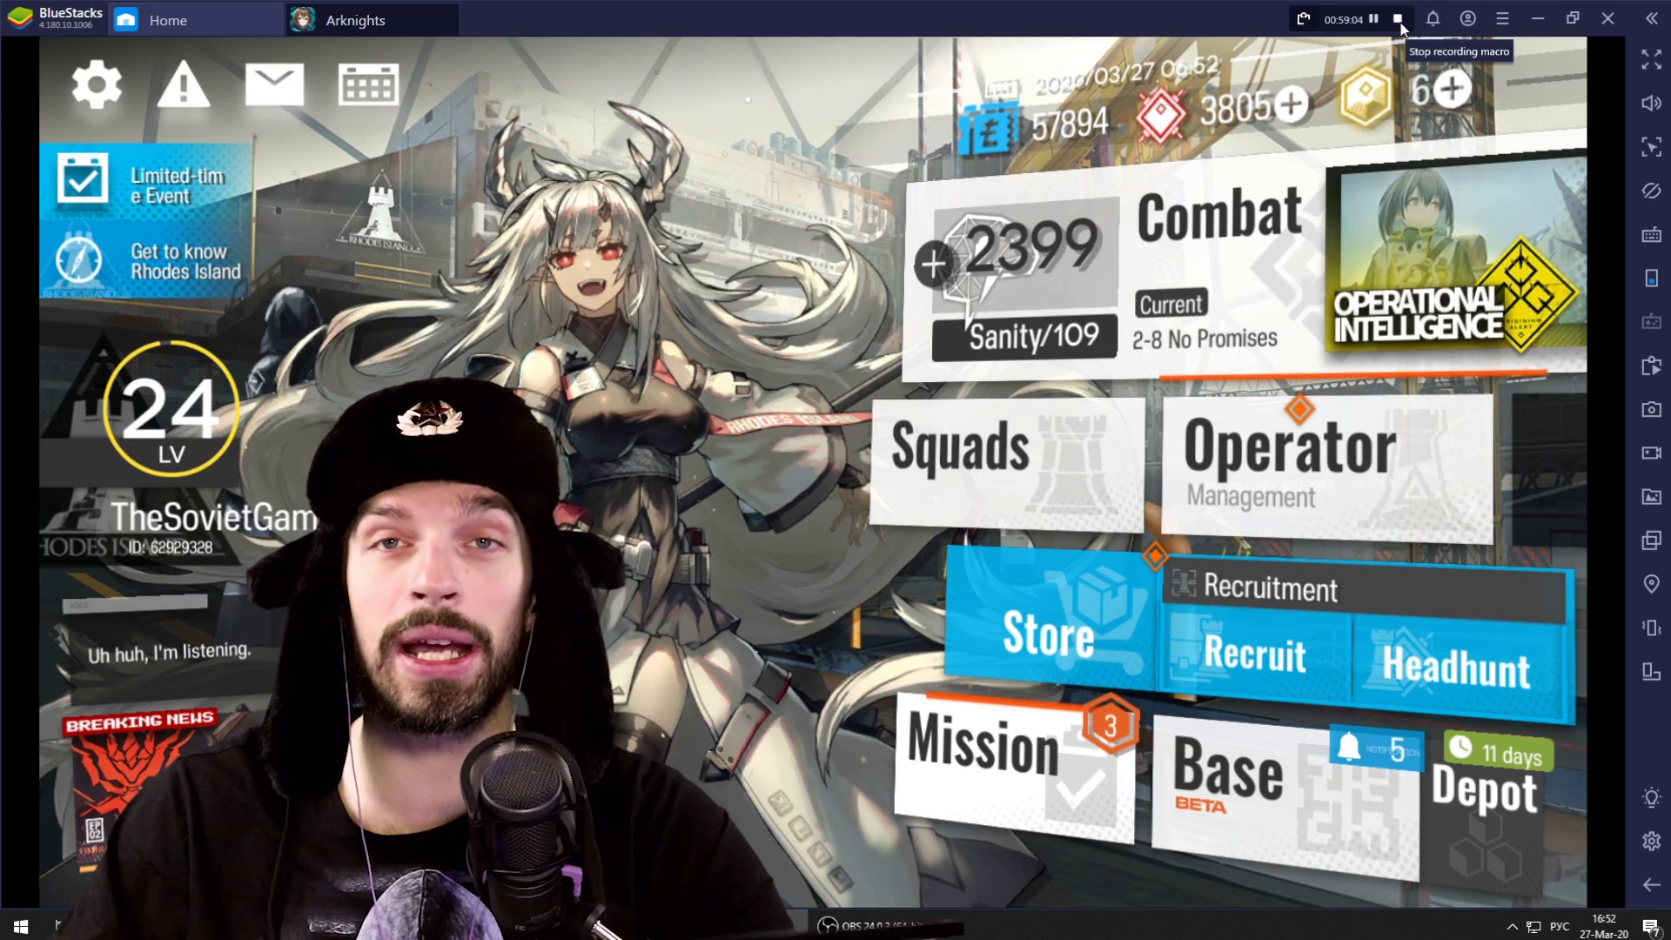
pyautogui.click(1397, 18)
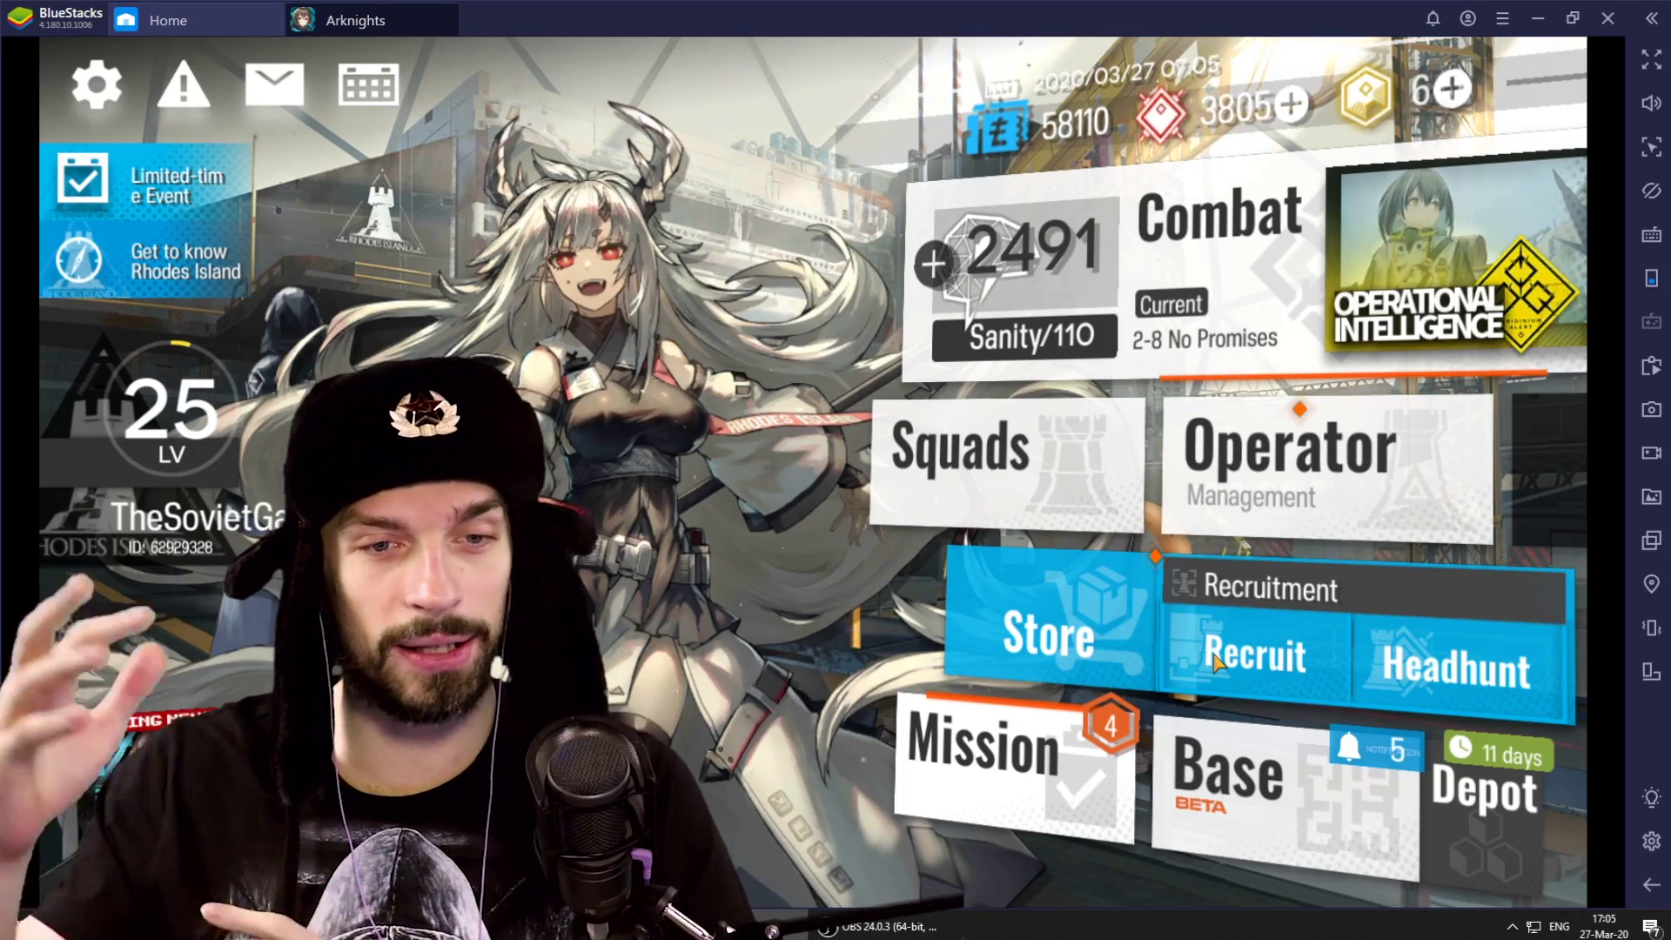
# Enter the Base again and examine the Reception Room in the base overview.
pyautogui.click(1293, 793)
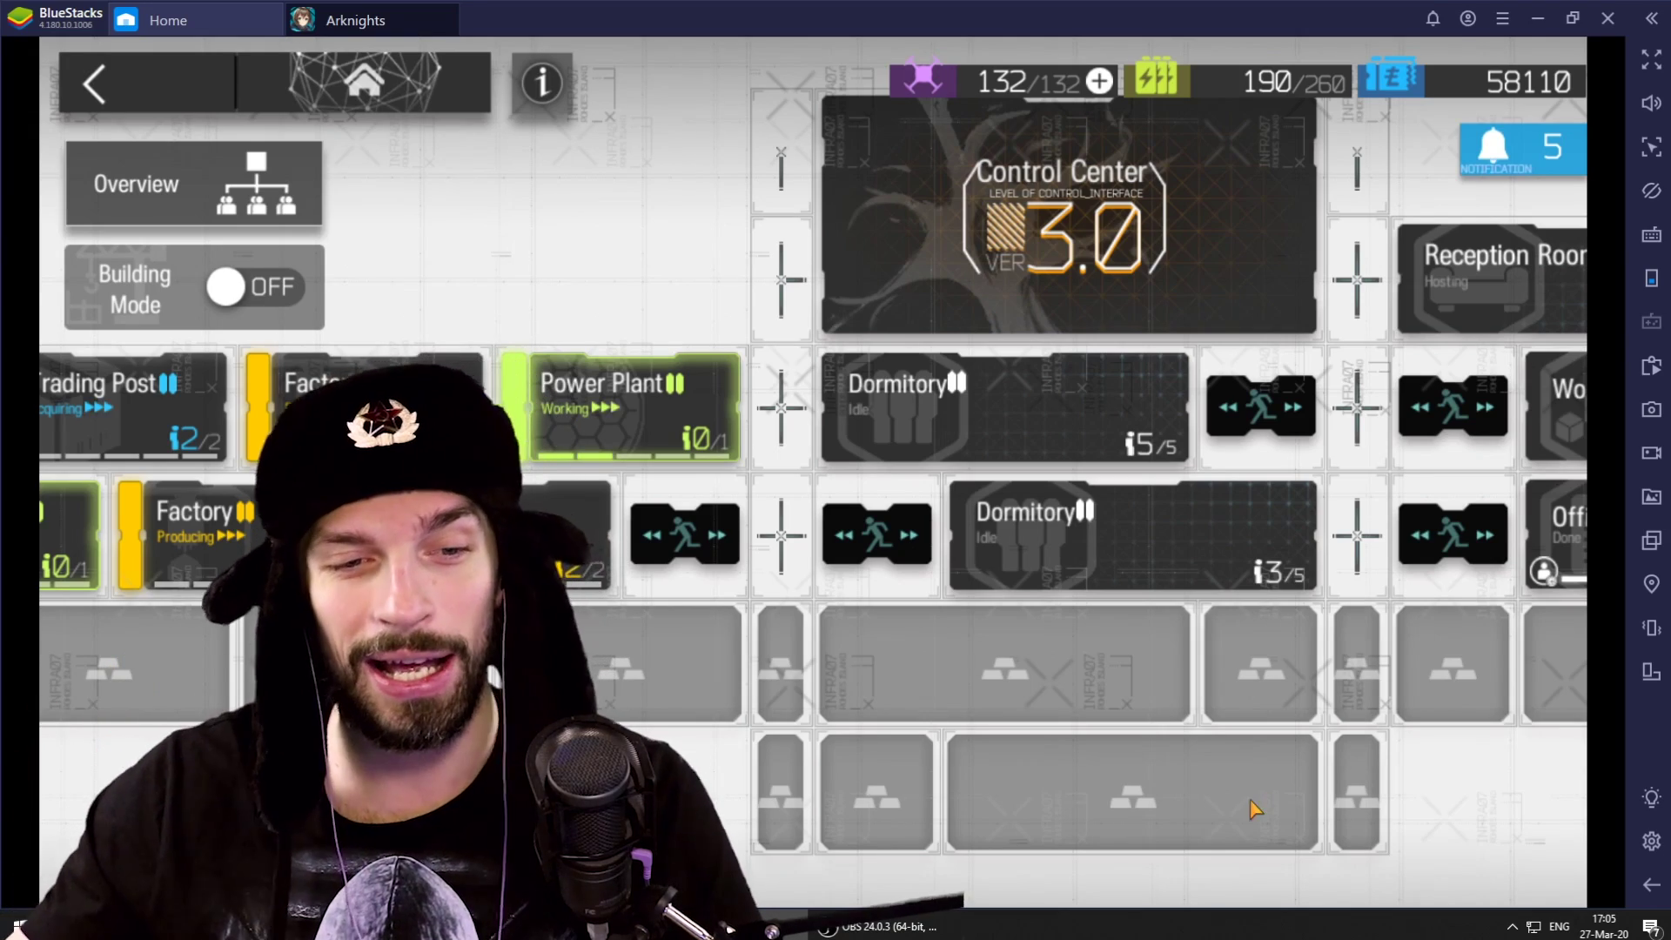
pyautogui.moveTo(1575, 287); pyautogui.dragTo(1366, 269)
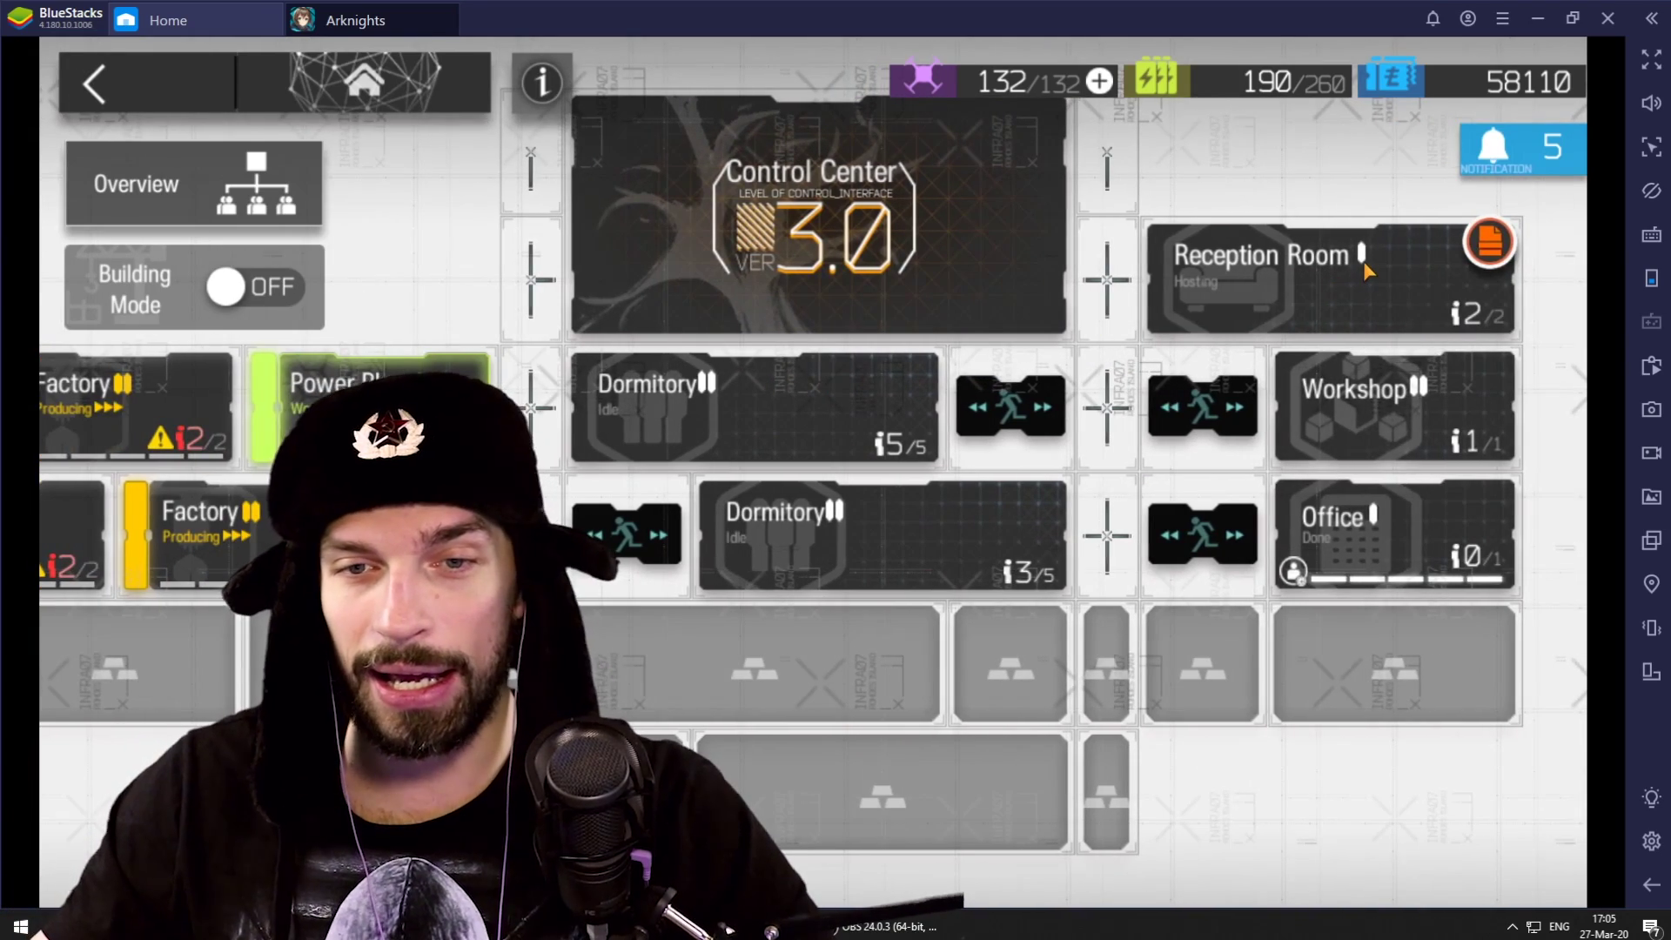
pyautogui.click(1366, 272)
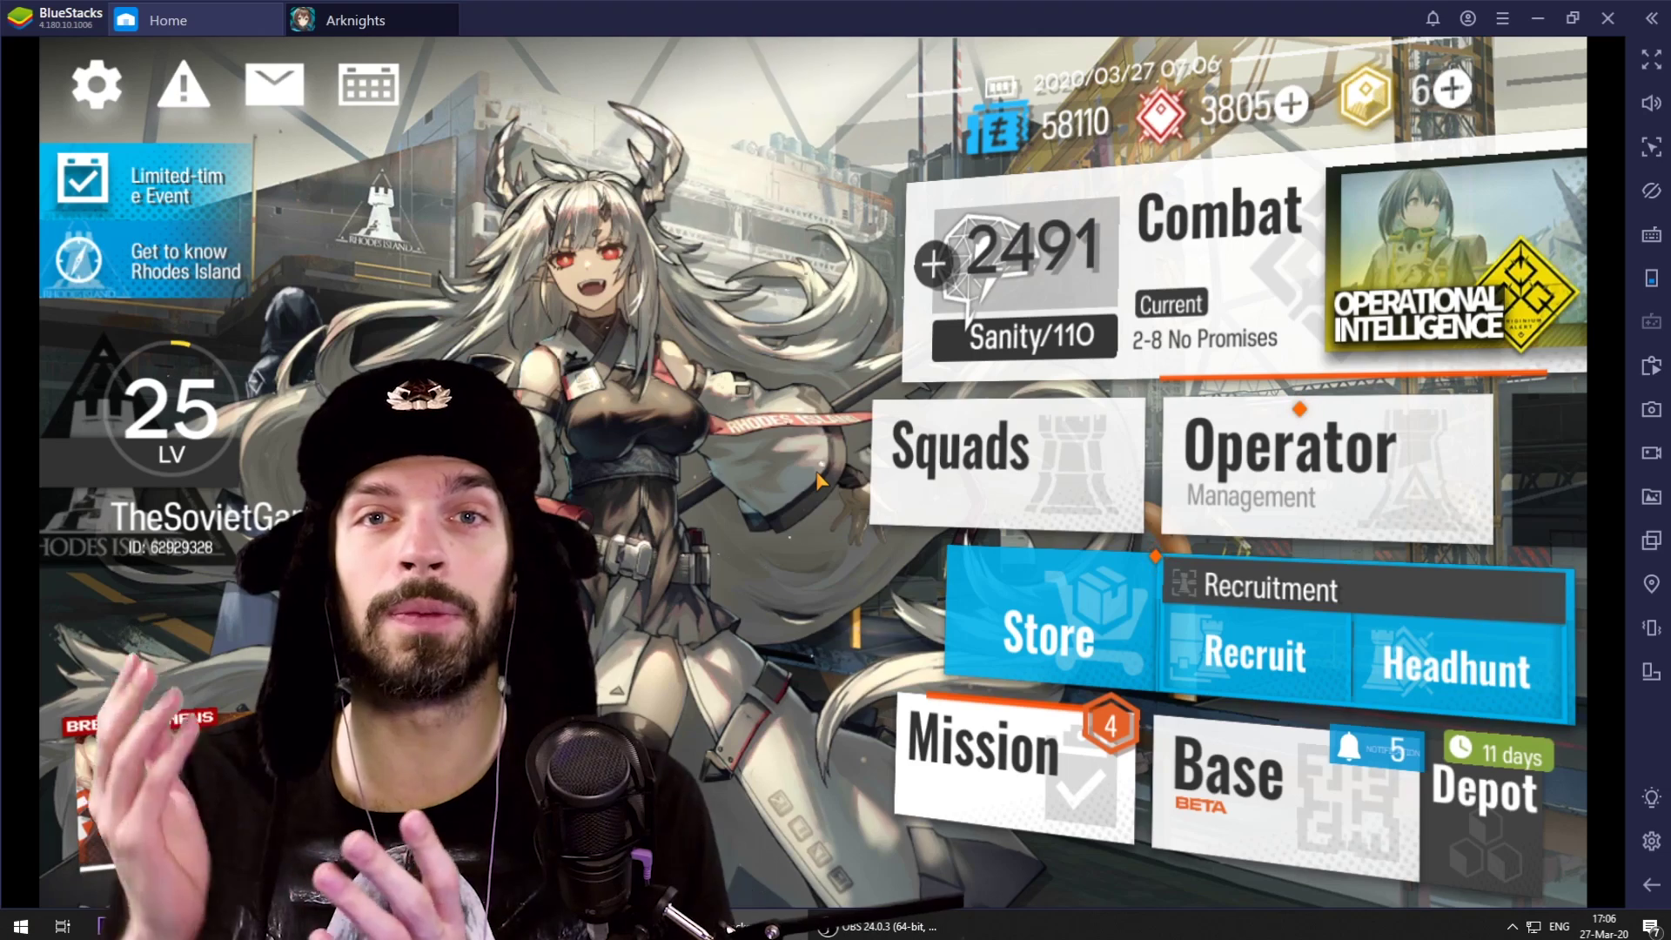